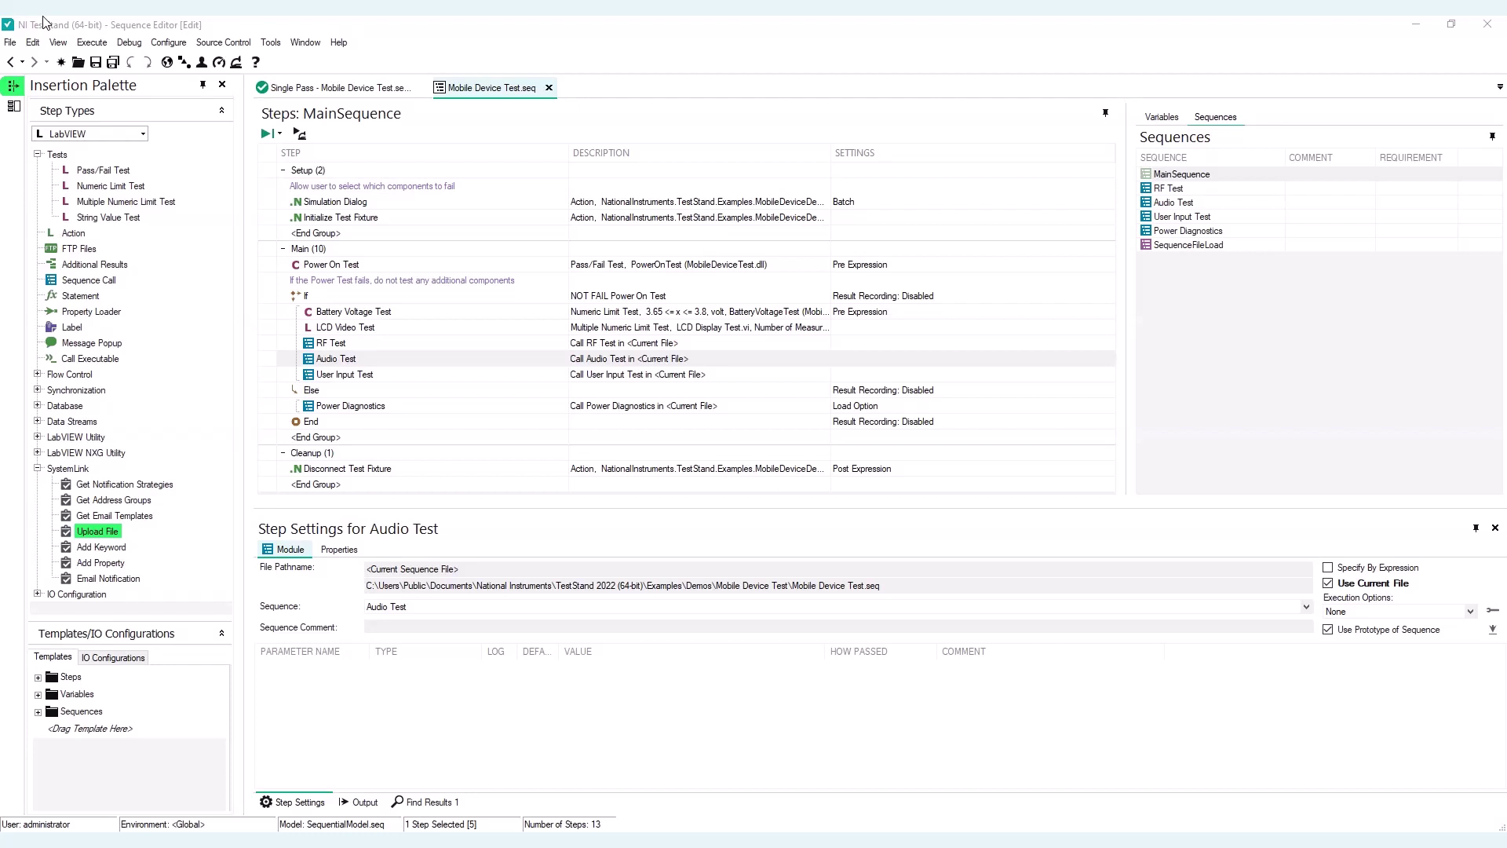
# Open the Single Pass report and scroll through the Microphone and Speaker frequency-response results
pyautogui.click(339, 88)
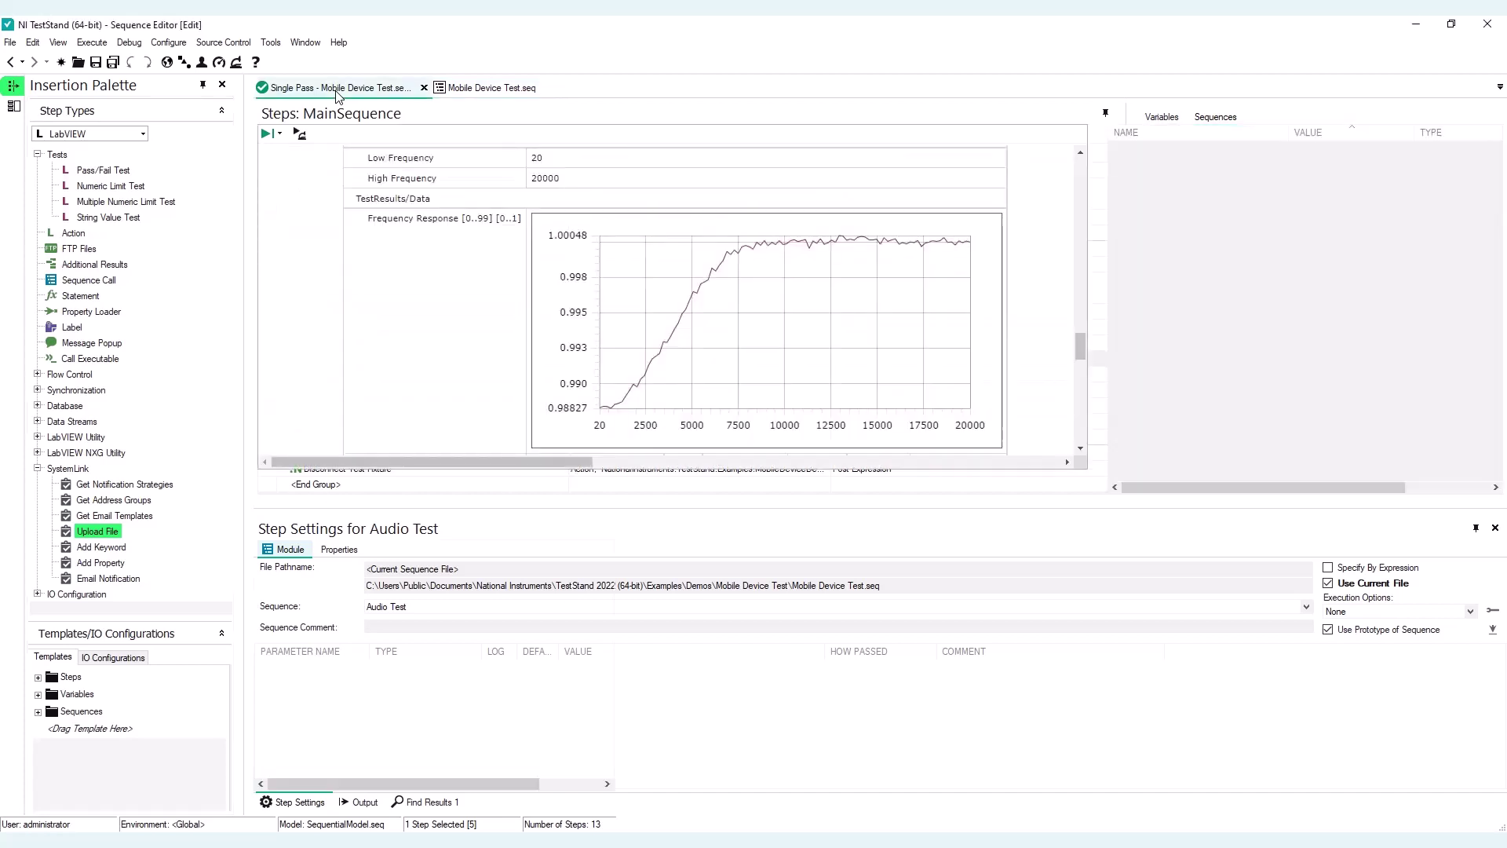
pyautogui.scroll(2, 398, 217)
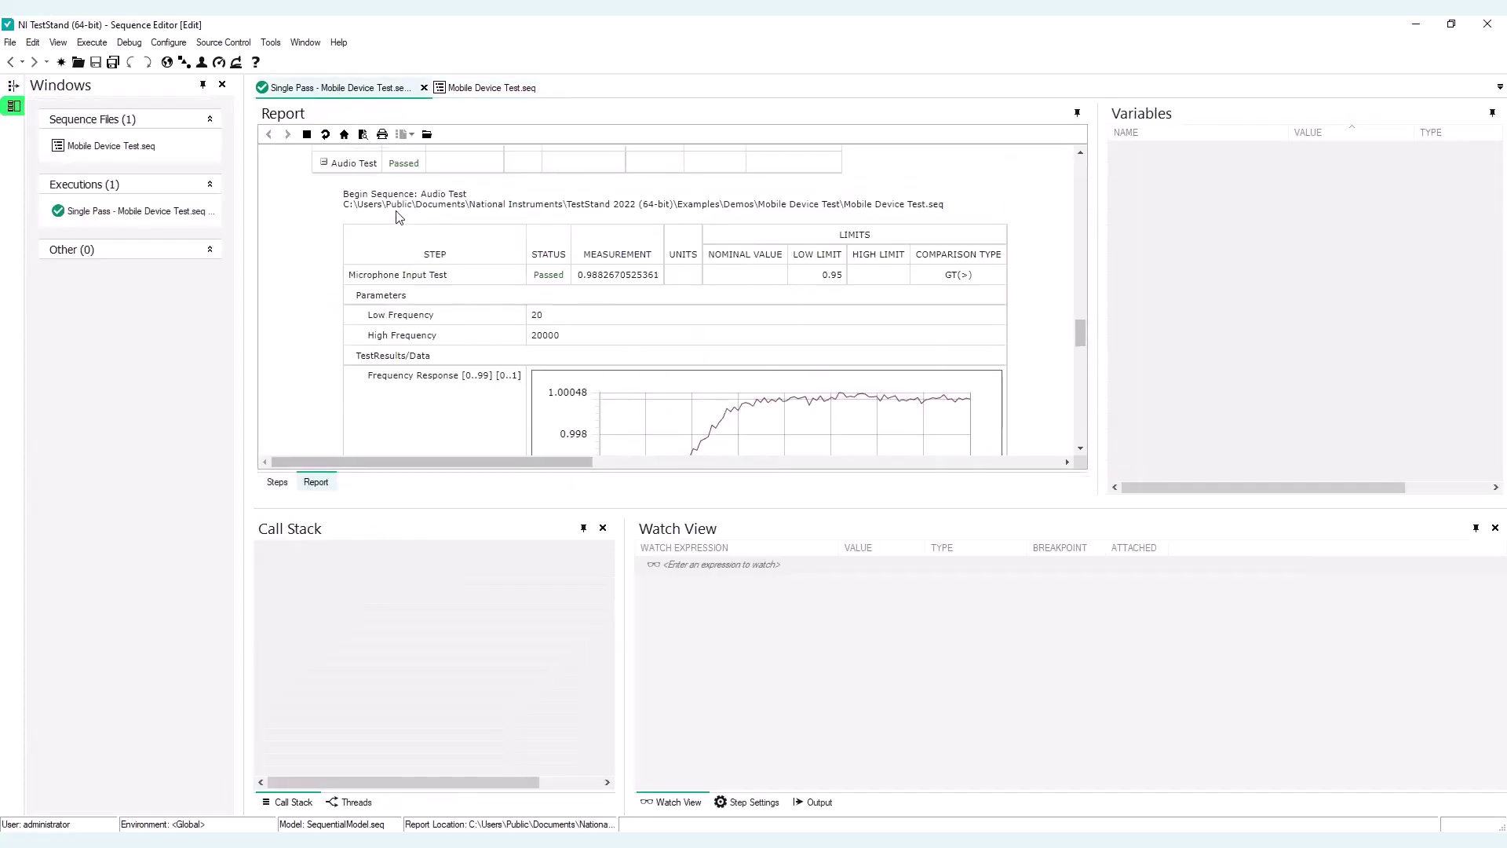
pyautogui.scroll(-1, 447, 208)
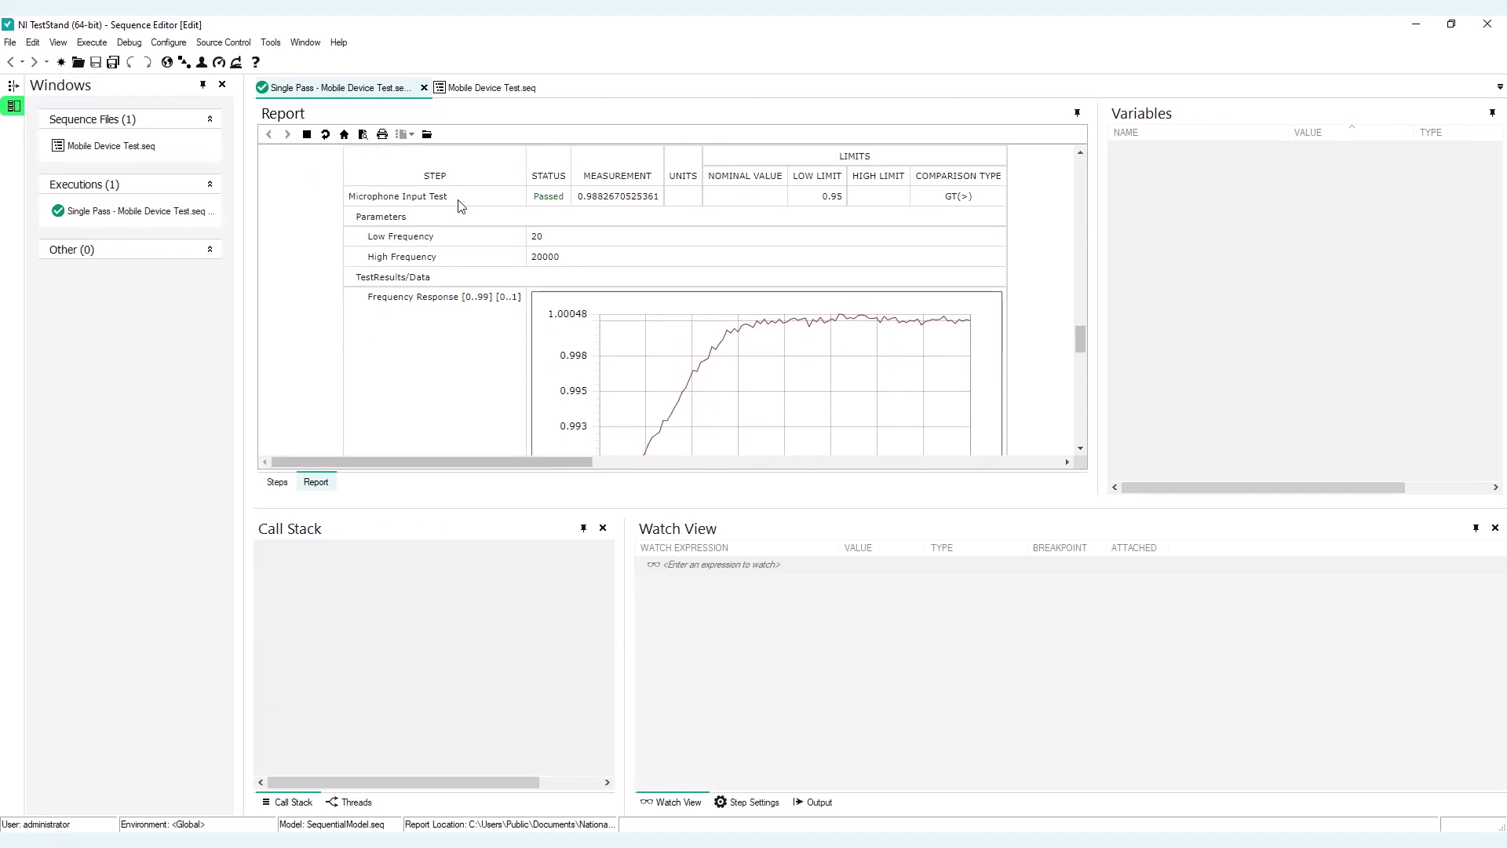
pyautogui.scroll(-5, 461, 206)
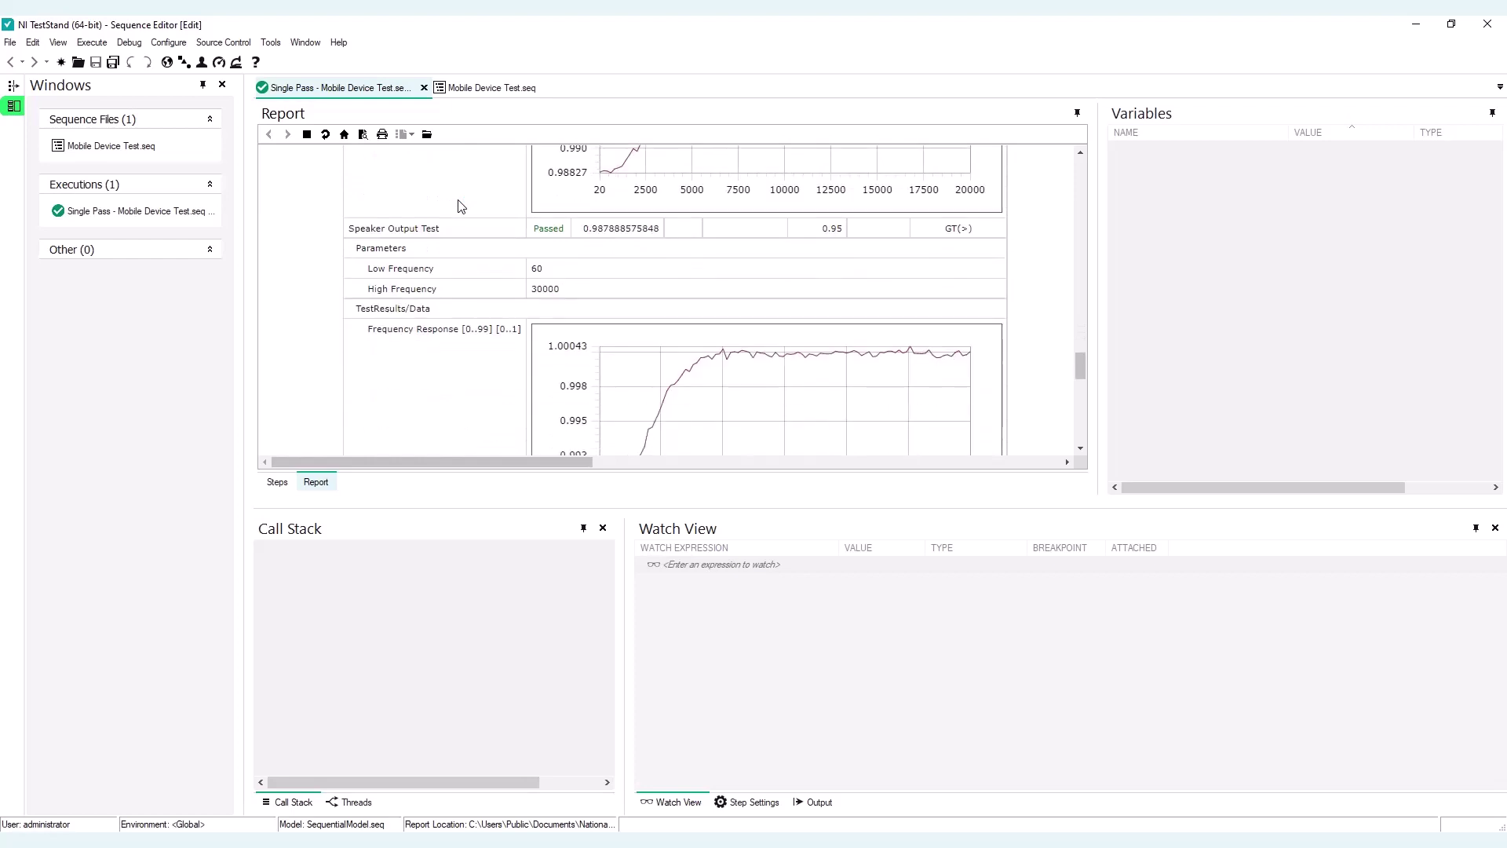
pyautogui.scroll(4, 461, 206)
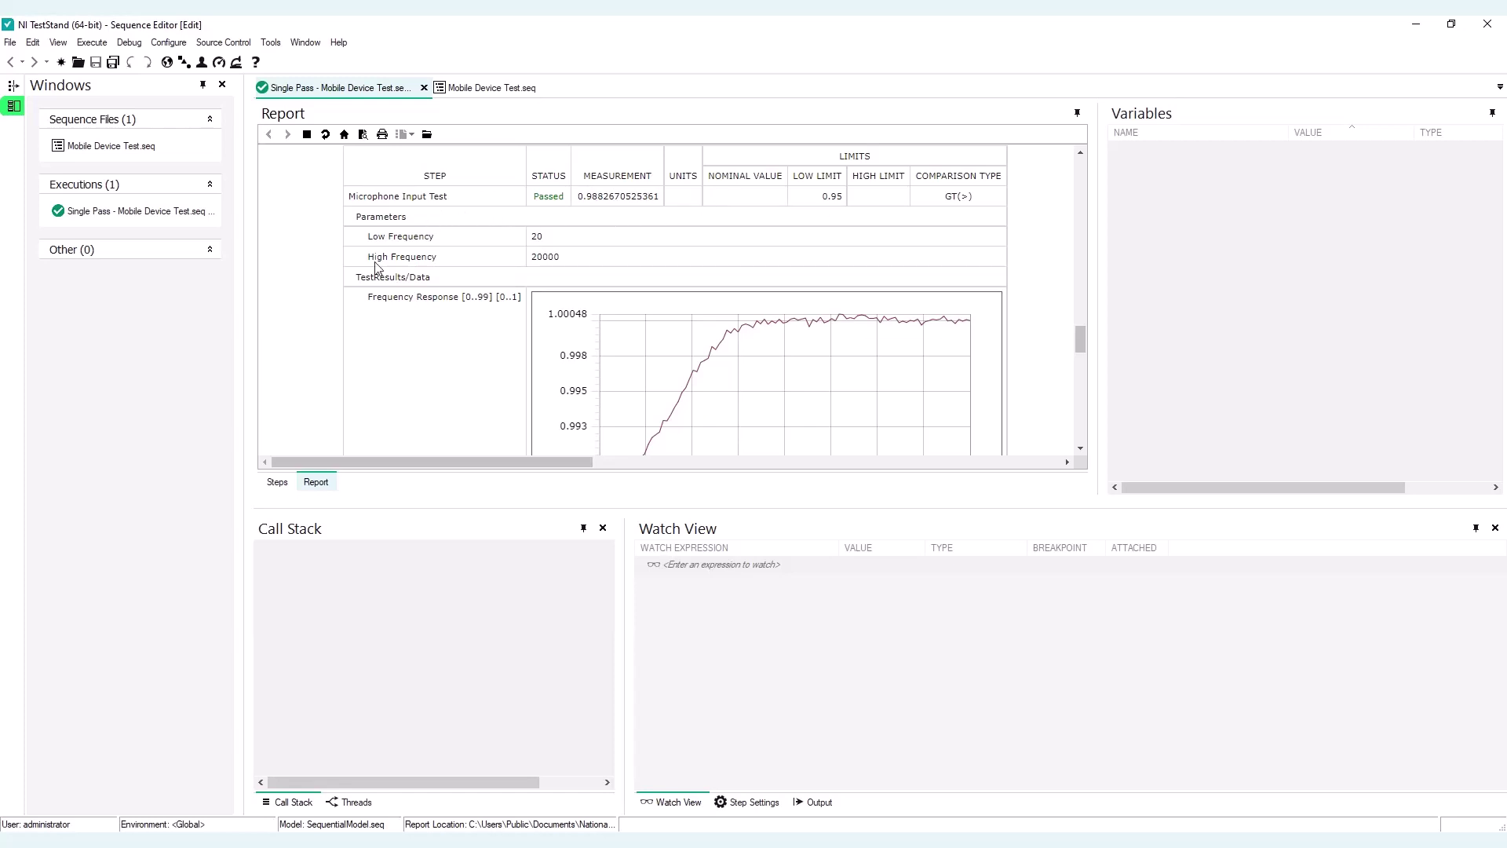
pyautogui.scroll(-2, 377, 268)
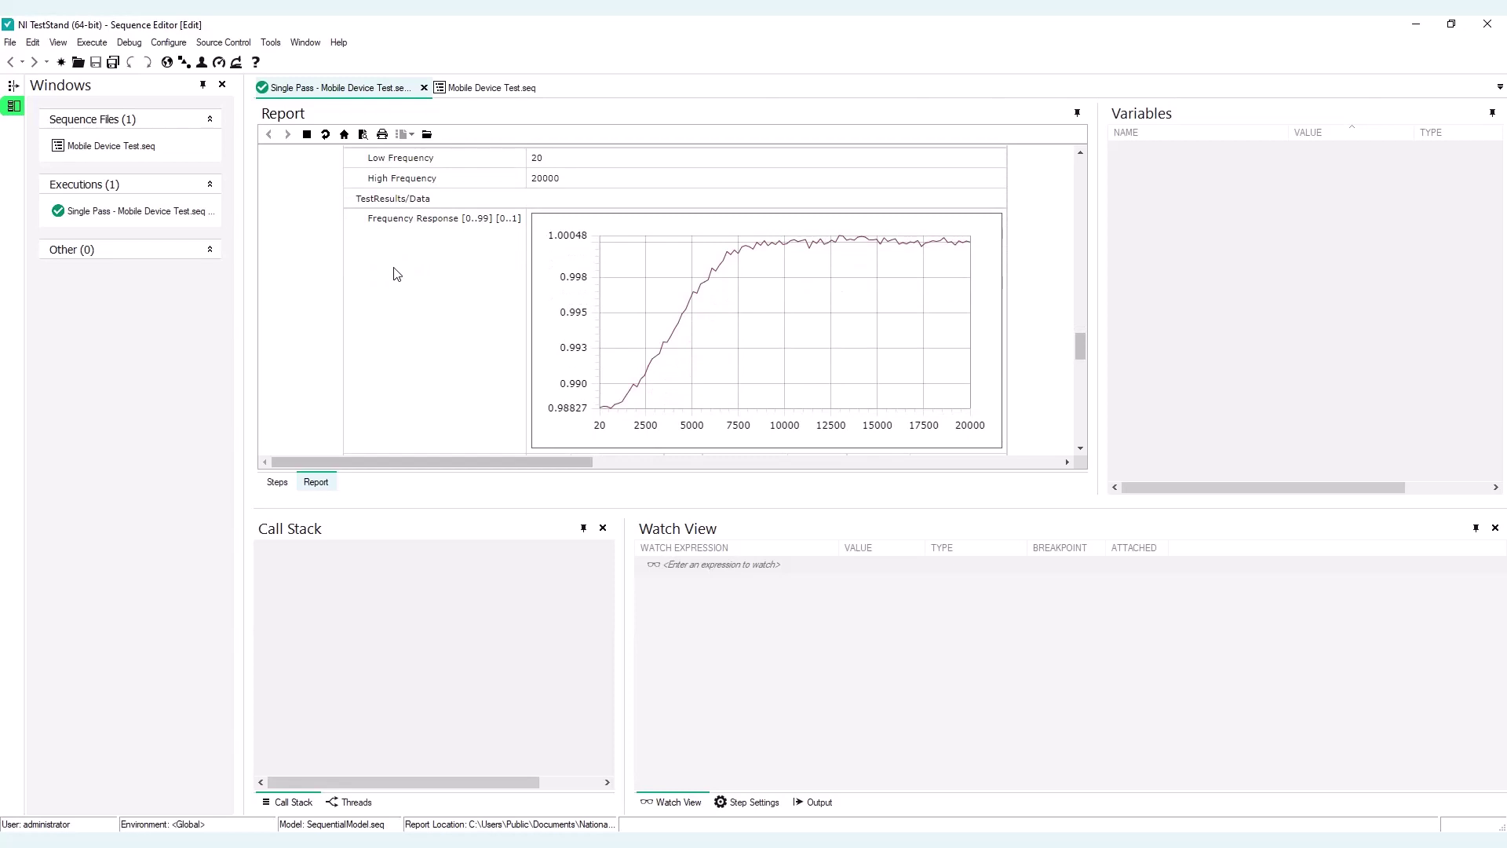
pyautogui.scroll(-5, 396, 273)
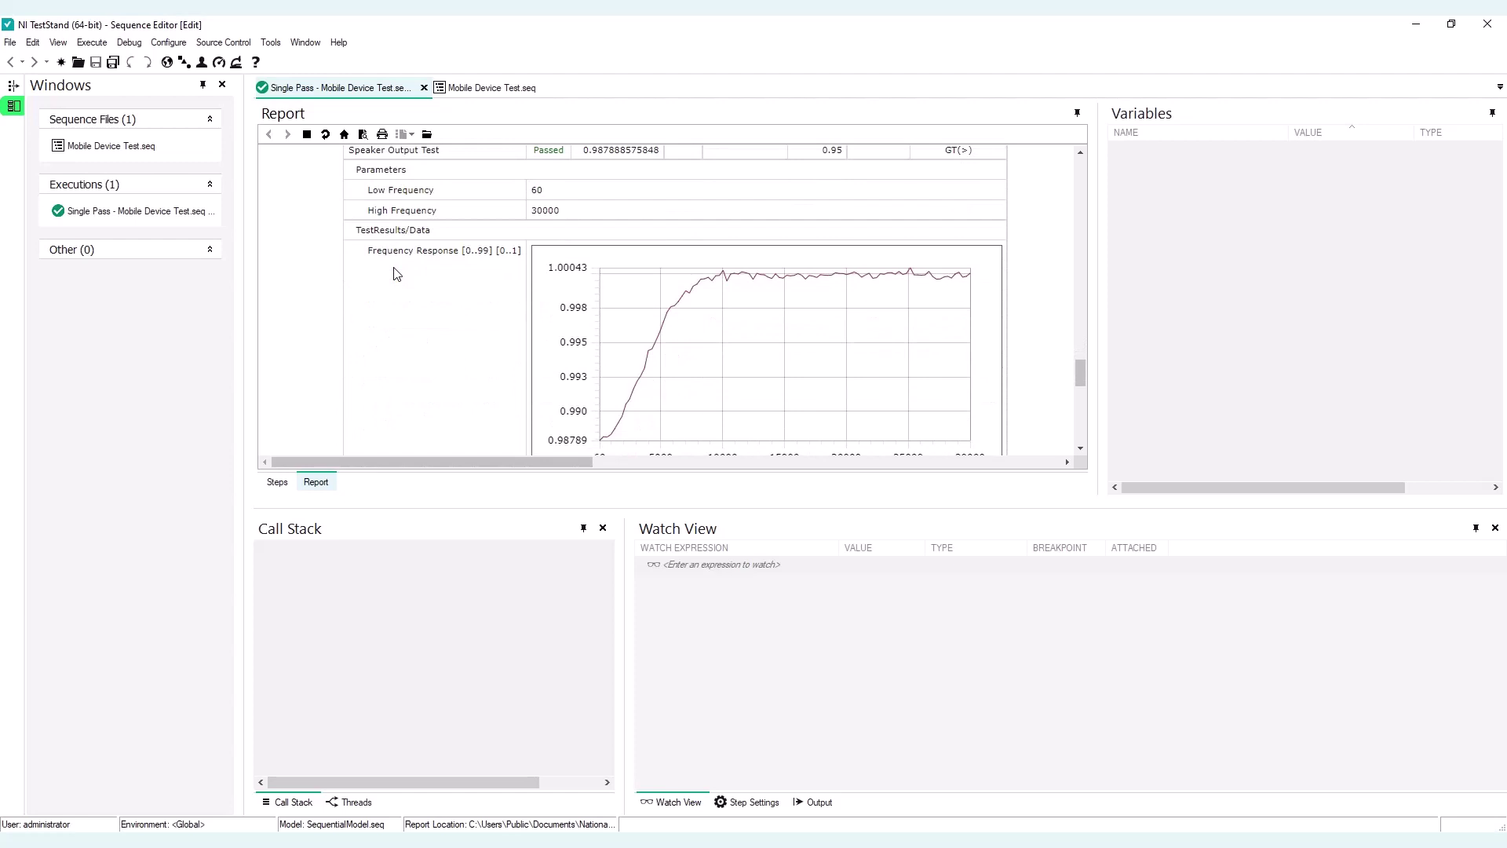
pyautogui.scroll(-3, 397, 273)
pyautogui.scroll(-3, 397, 273)
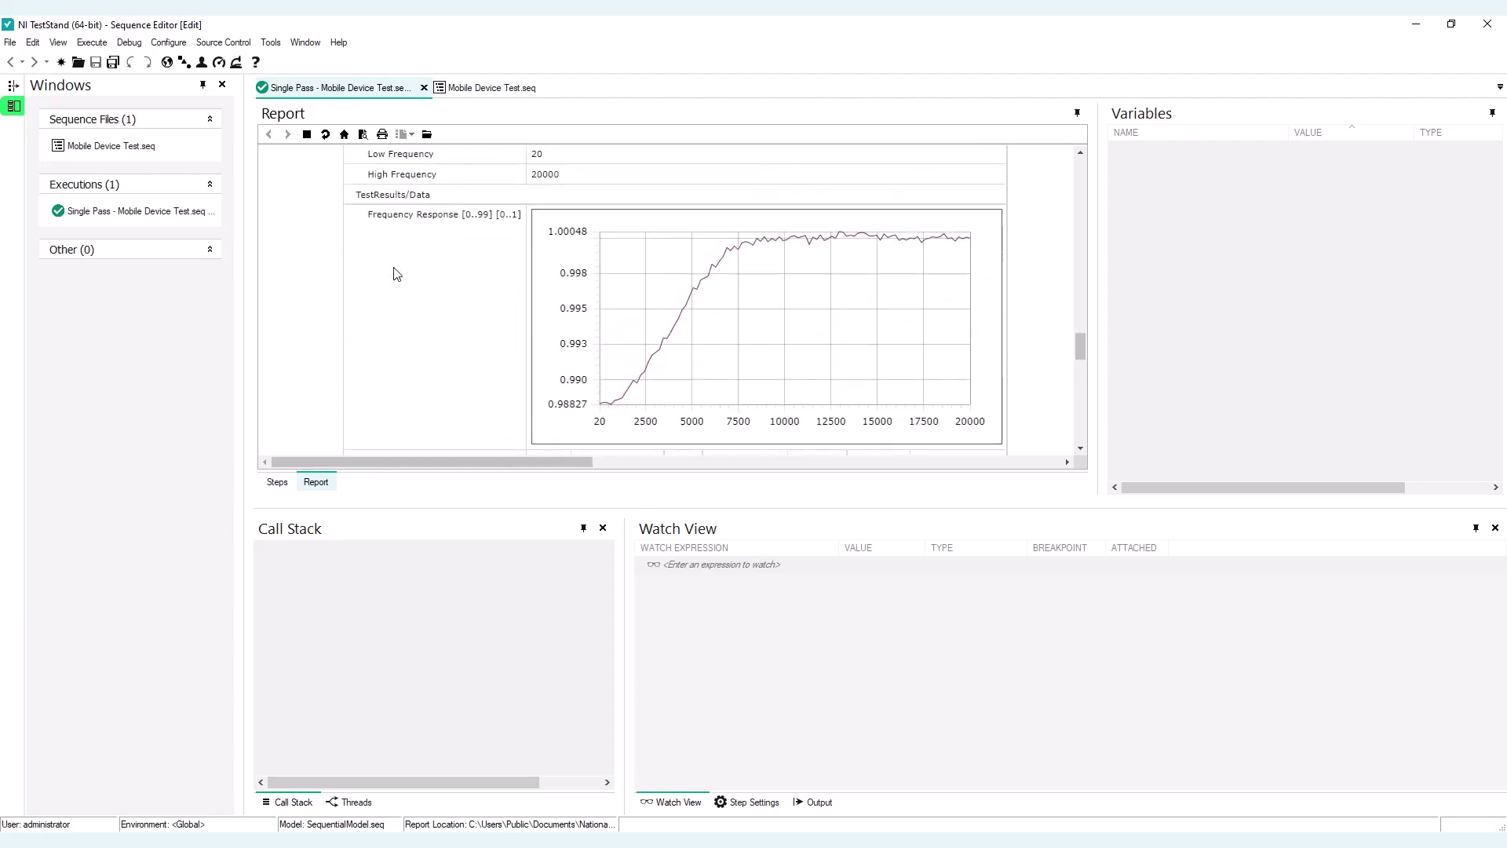
pyautogui.scroll(2, 397, 273)
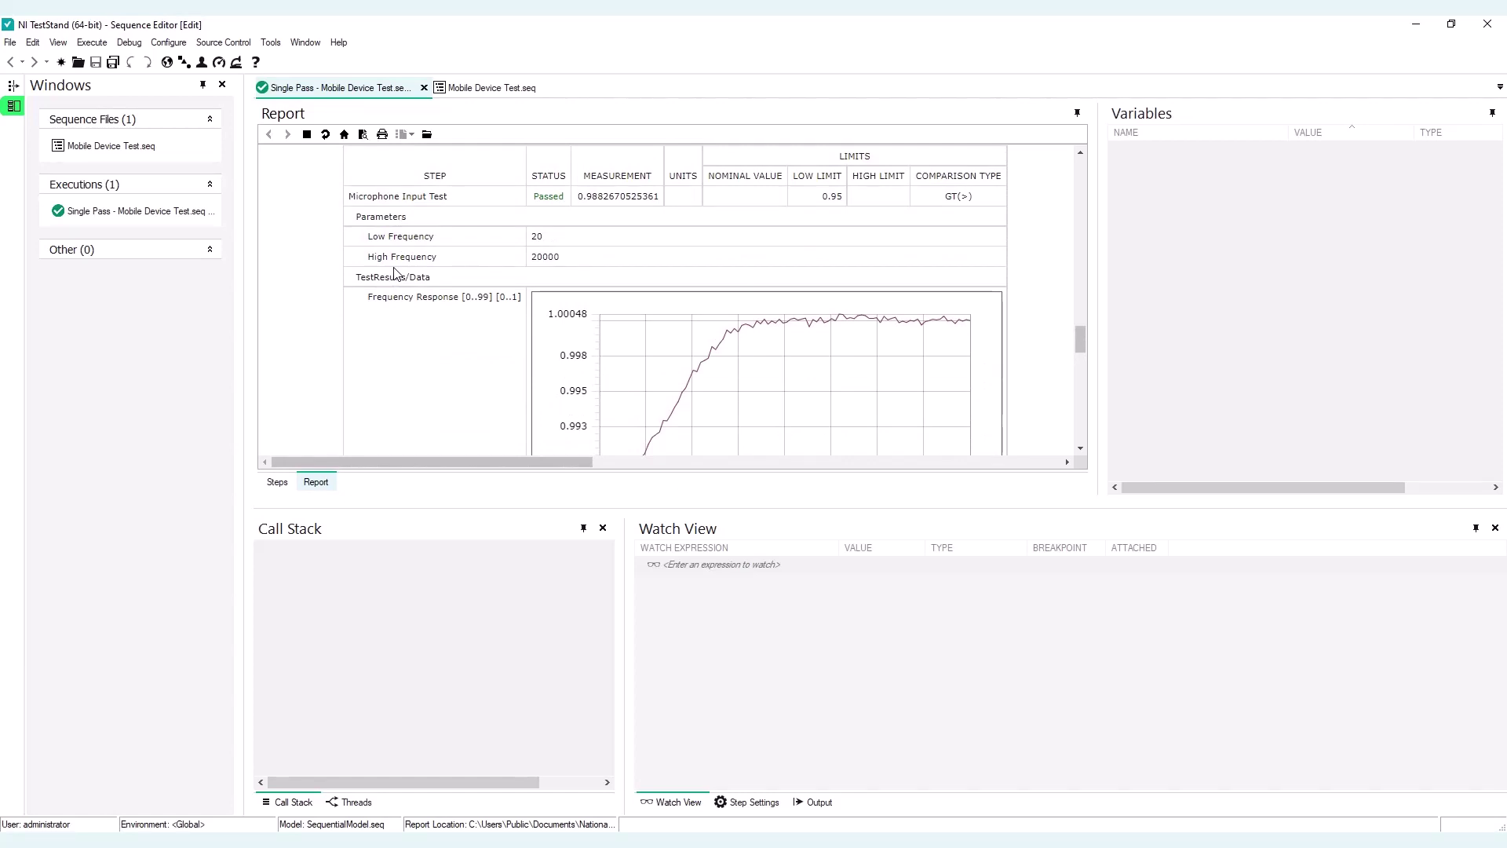
pyautogui.scroll(-2, 395, 273)
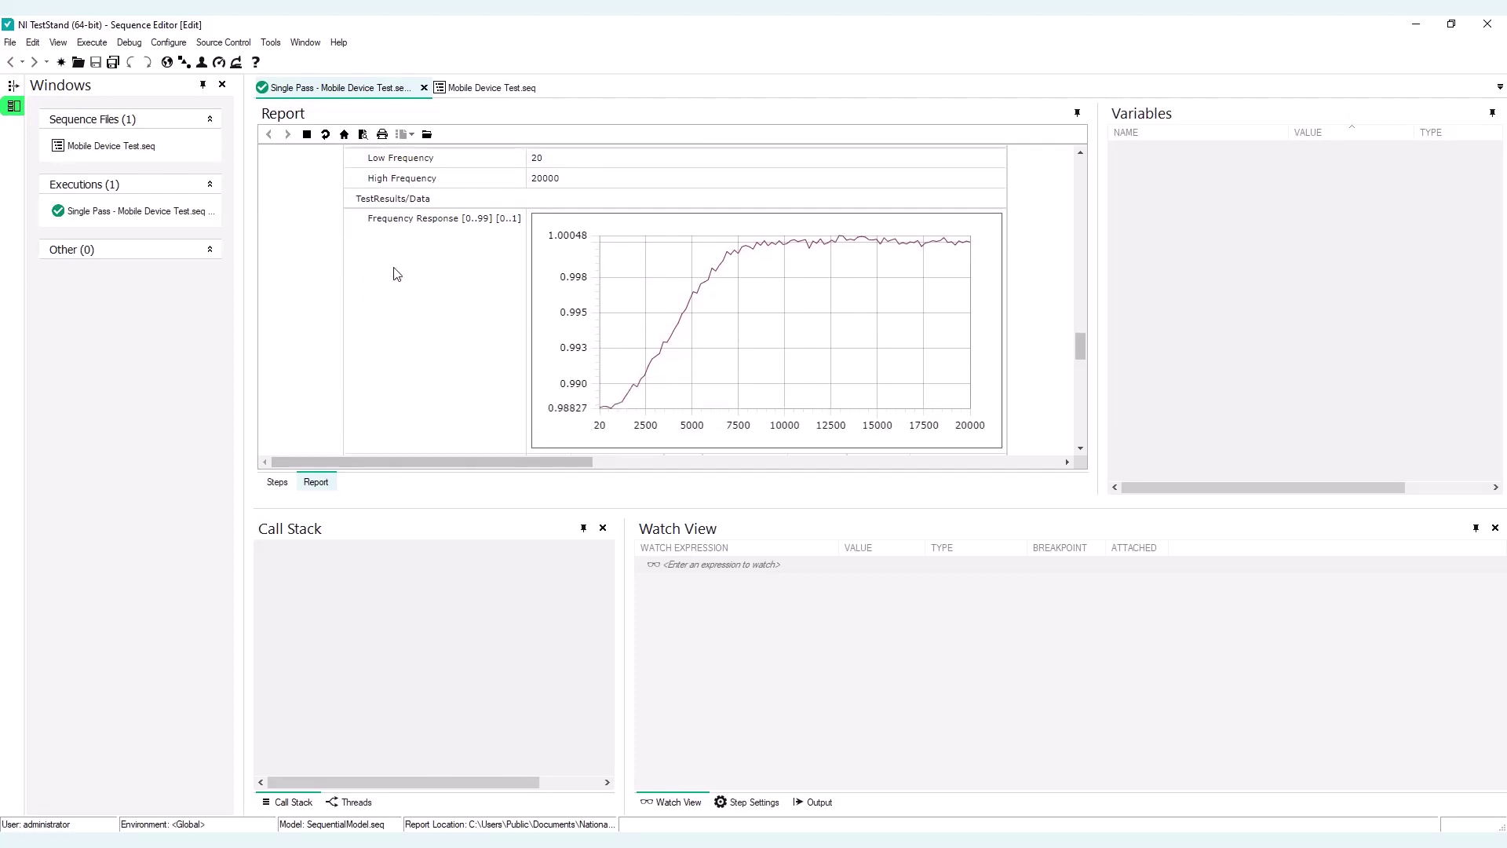
pyautogui.scroll(2, 396, 273)
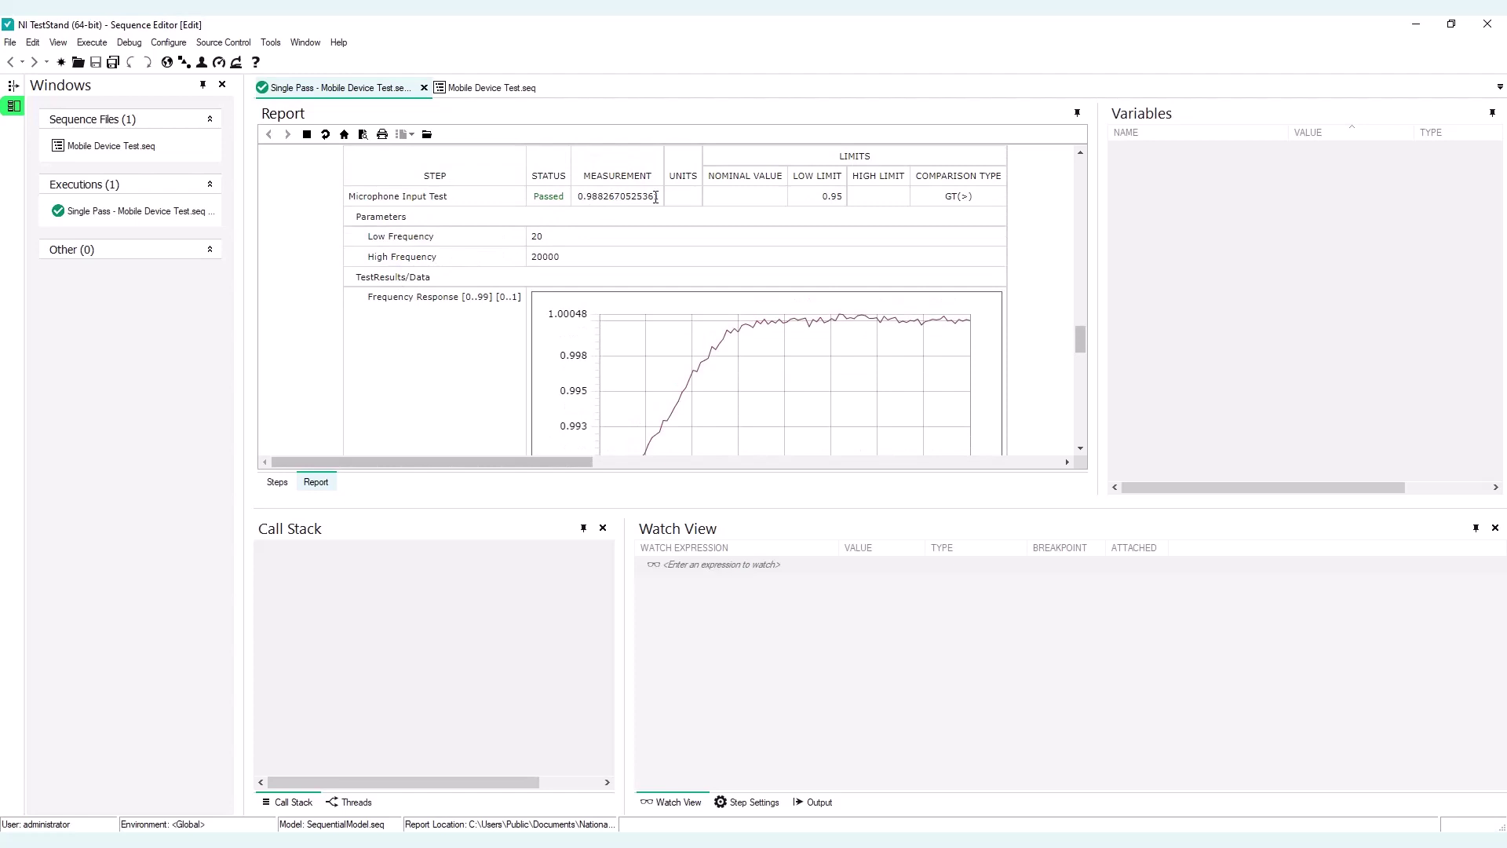
pyautogui.scroll(-2, 655, 196)
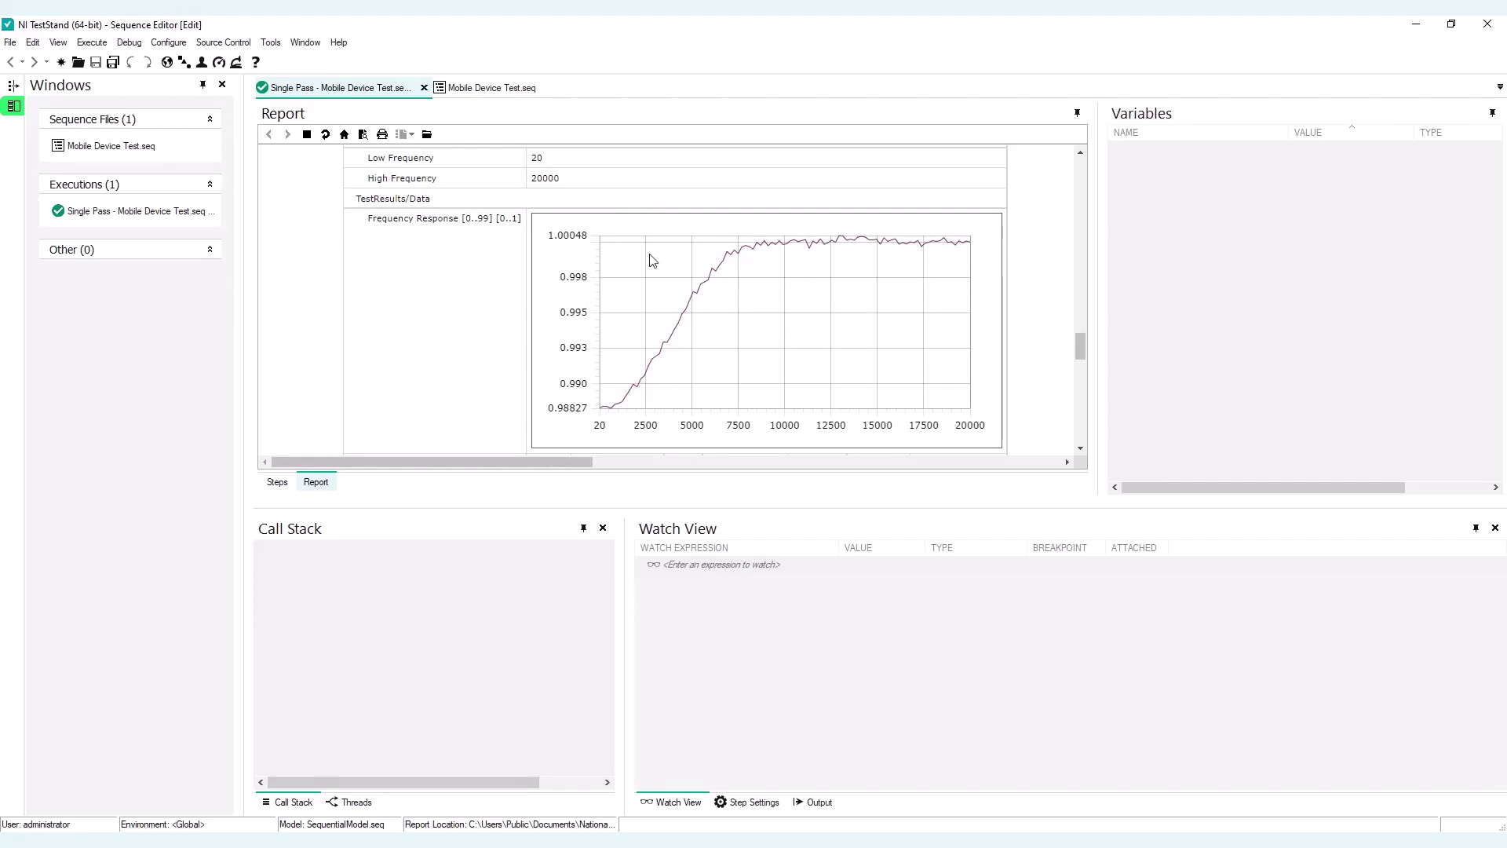
pyautogui.scroll(2, 649, 251)
pyautogui.scroll(1, 495, 246)
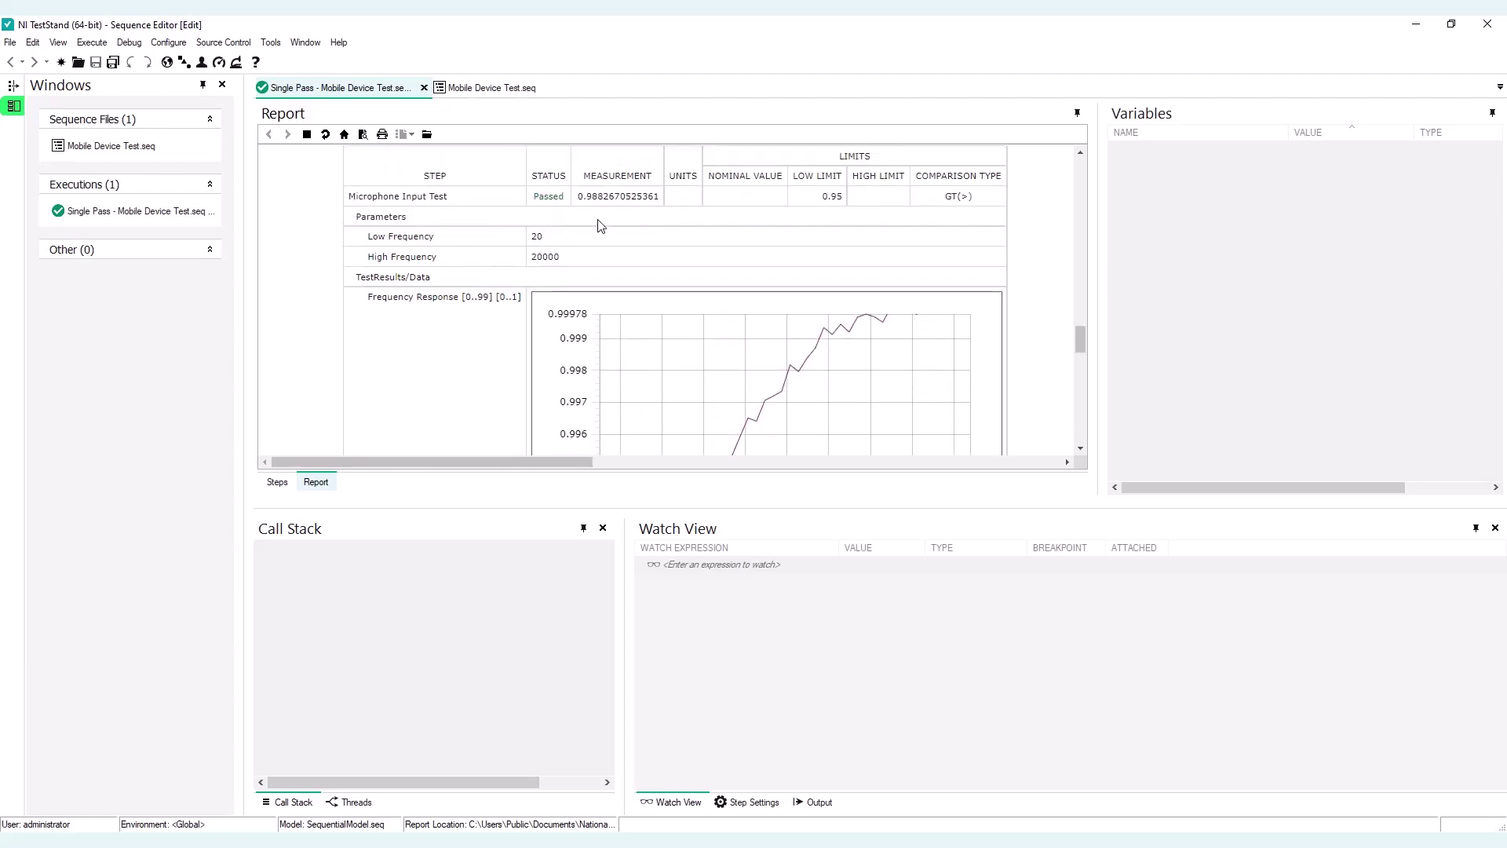
# In Test Insights, expand MainSequence Callback and Audio Test to reveal the Microphone and Speaker results
pyautogui.hotkey('alt', 'Tab')
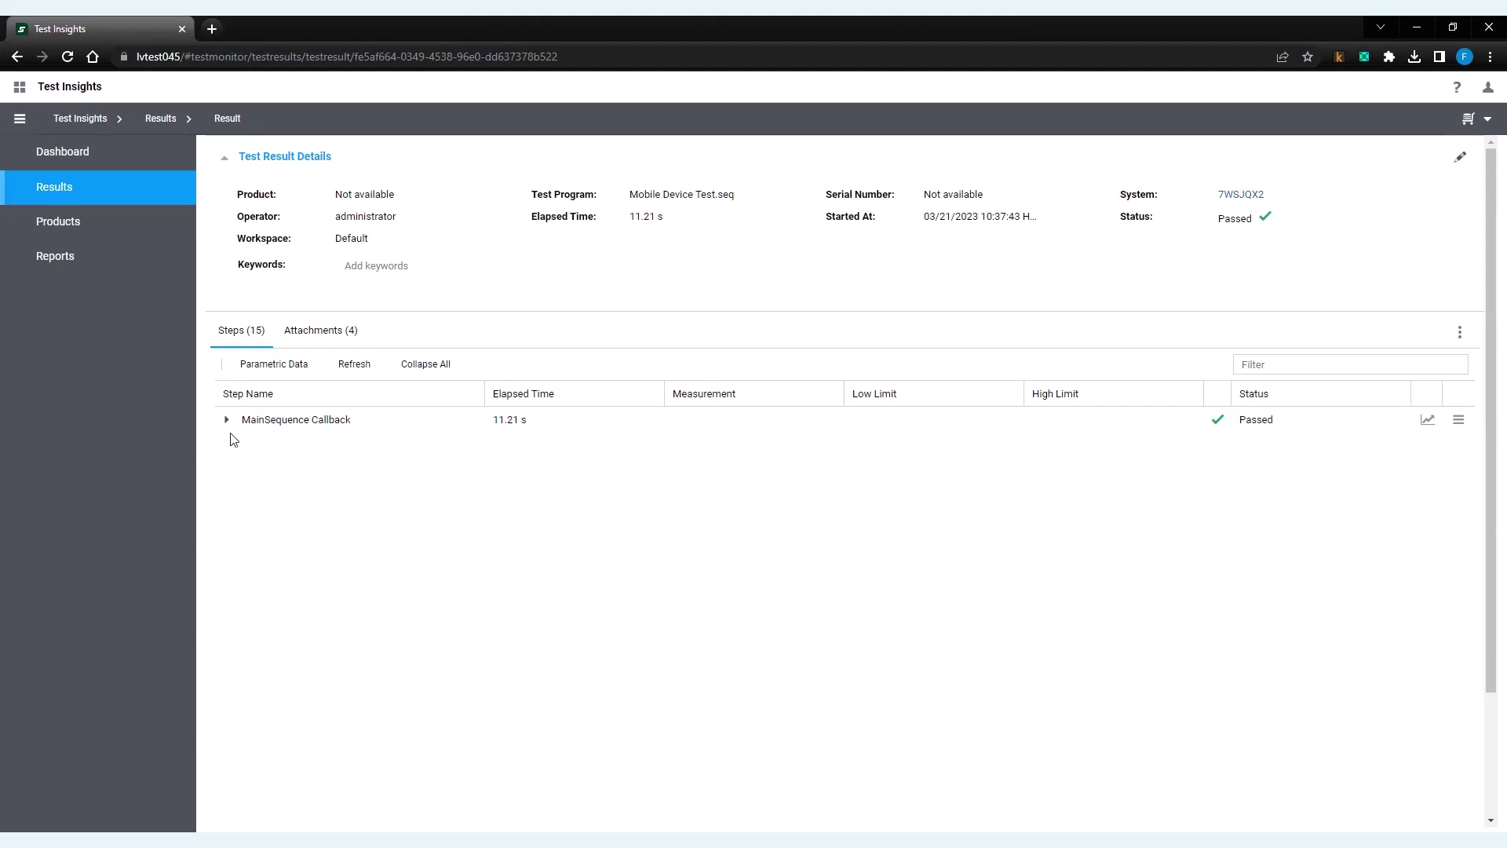
pyautogui.click(227, 422)
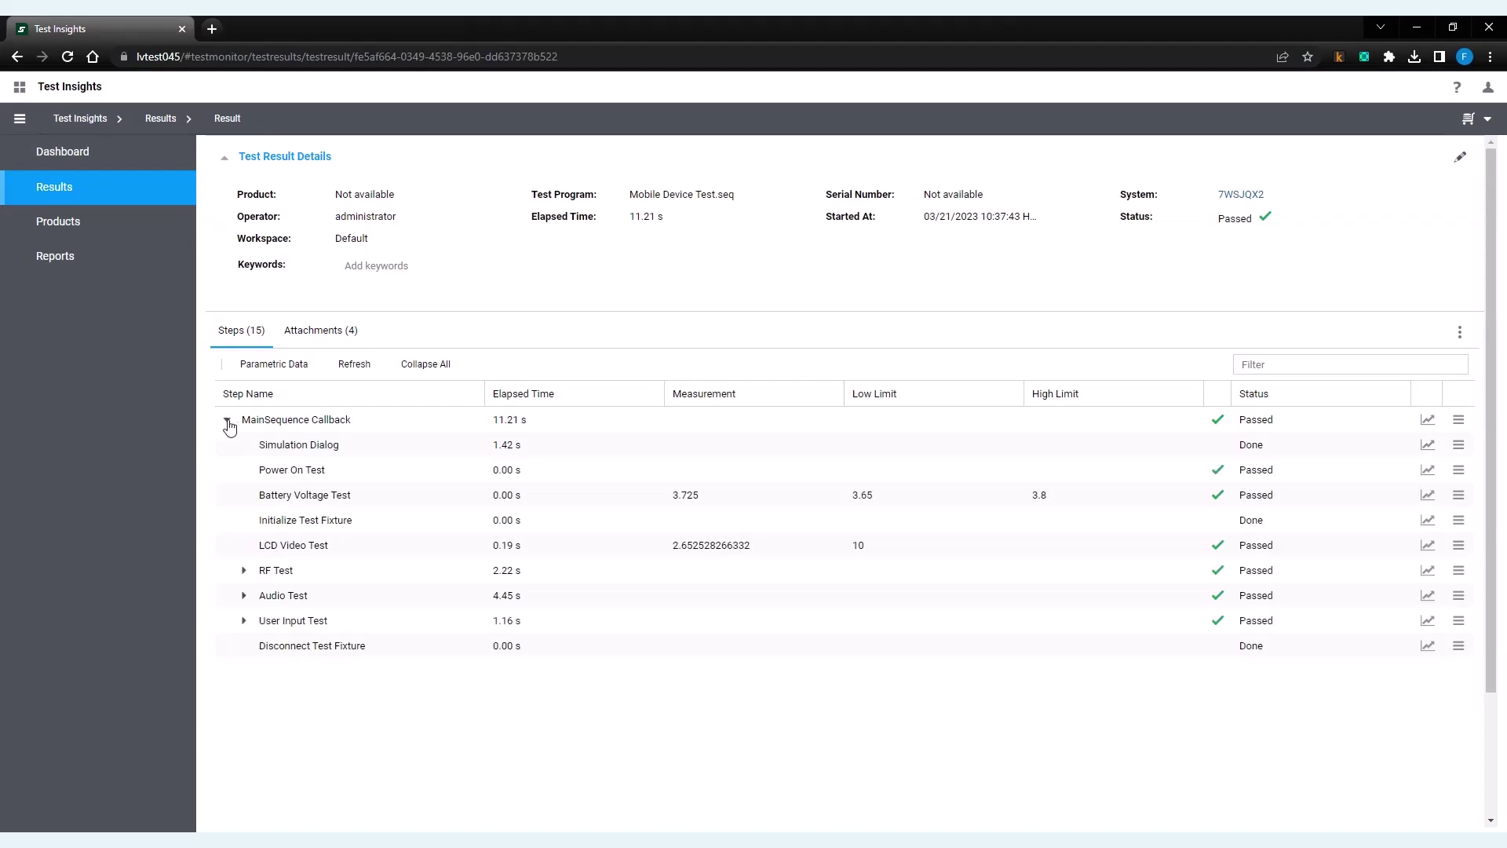
pyautogui.click(246, 599)
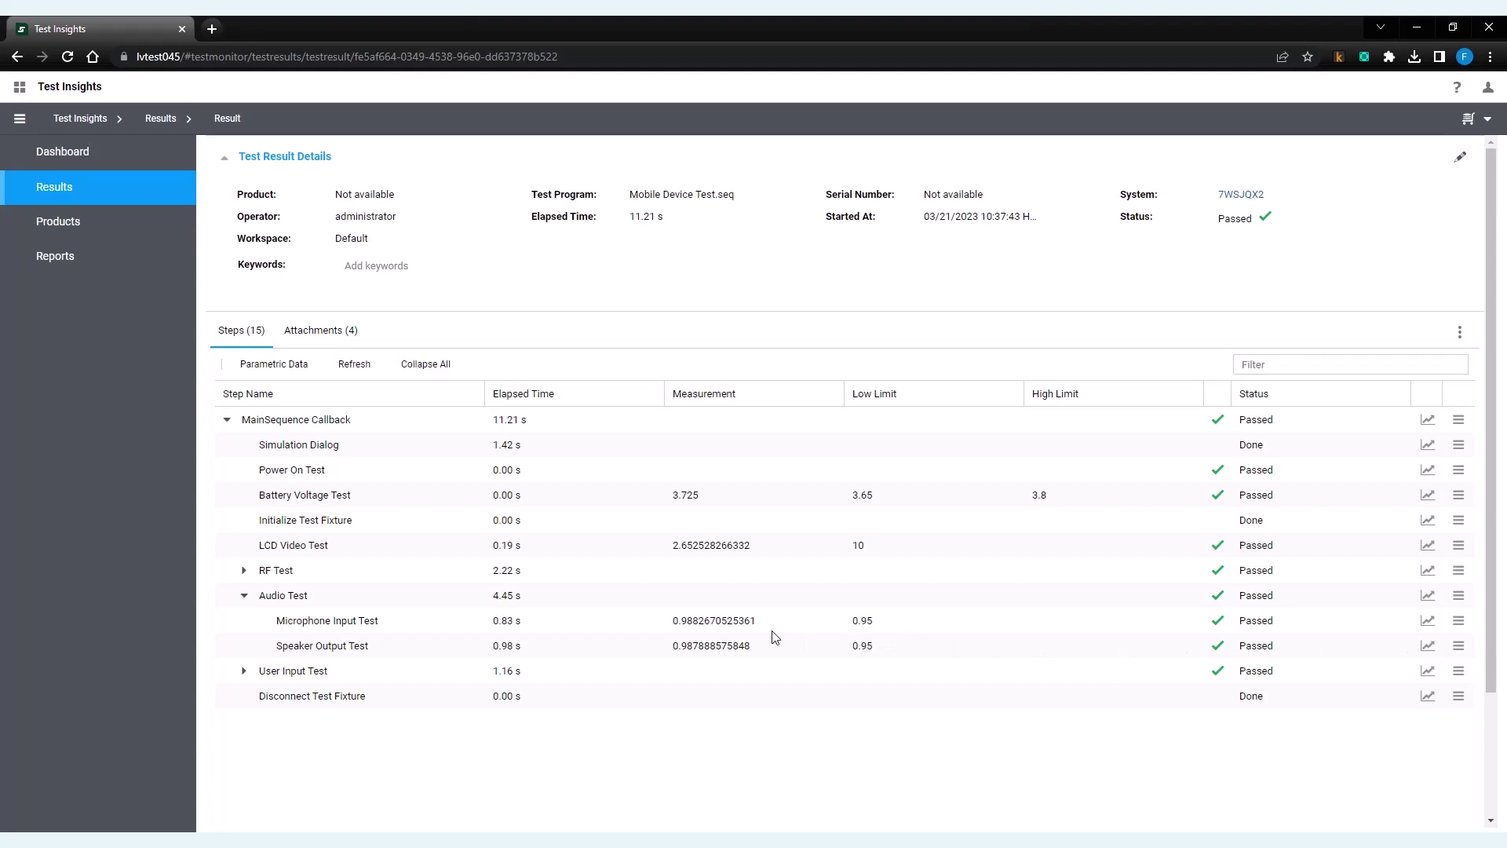
# View the Microphone Input Test's full raw data (20–20000 Hz inputs), then close the details
pyautogui.doubleClick(730, 624)
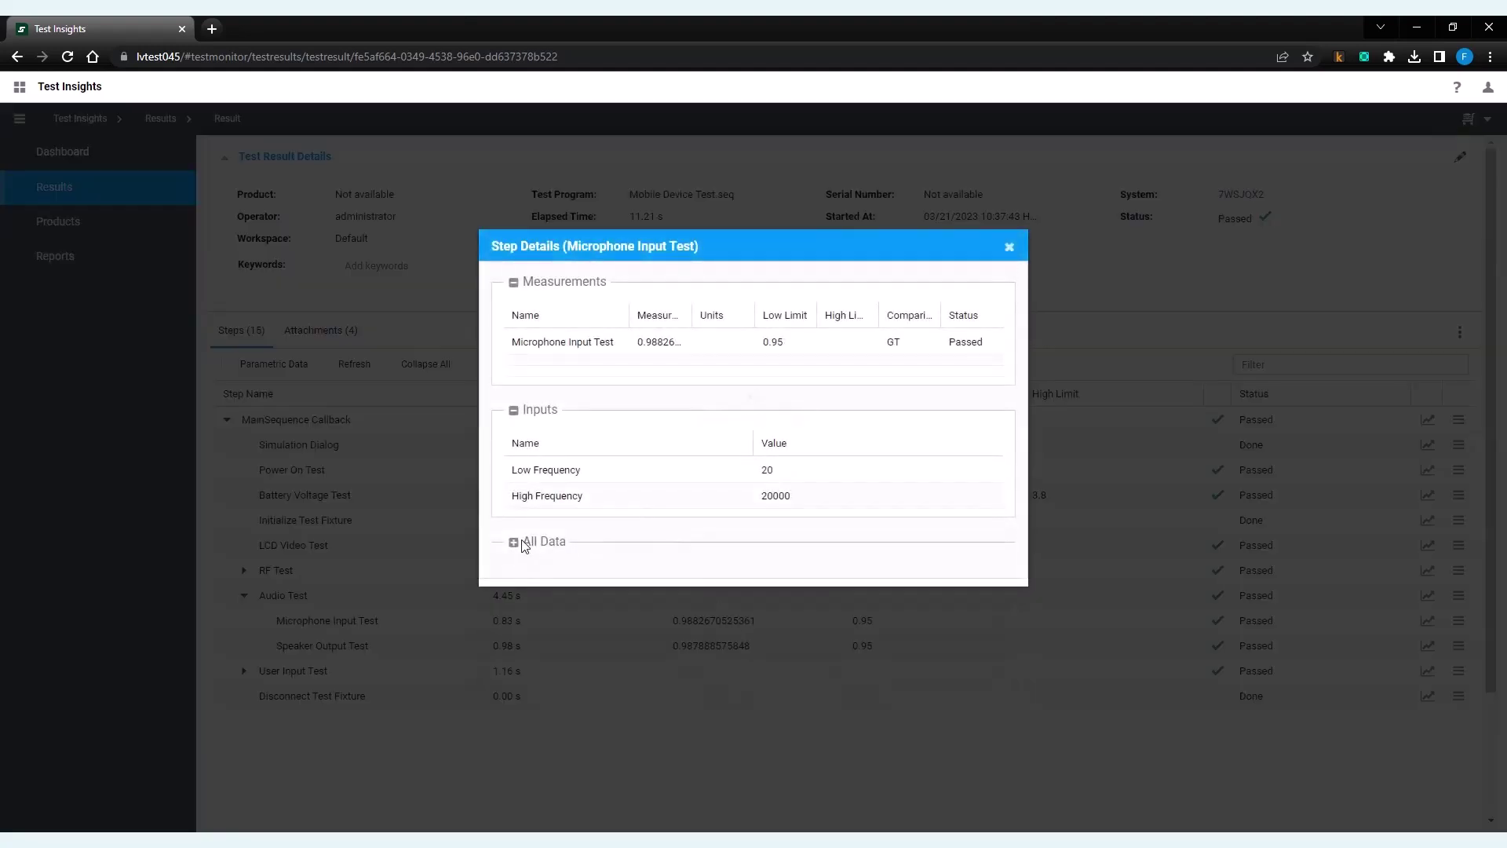
pyautogui.click(513, 541)
pyautogui.scroll(-5, 628, 611)
pyautogui.scroll(-10, 630, 611)
pyautogui.scroll(10, 643, 634)
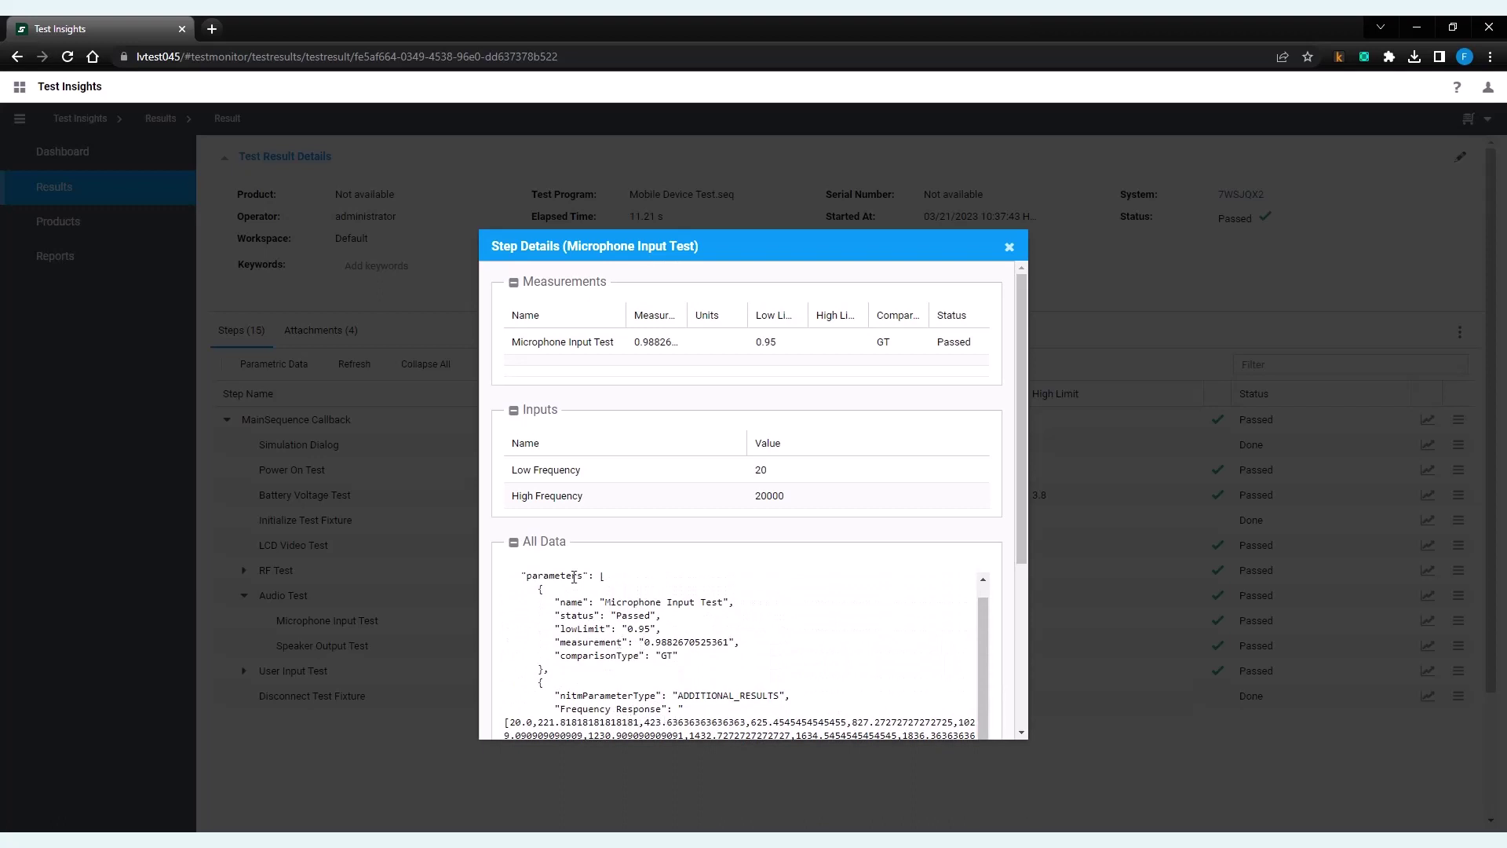
pyautogui.click(1010, 248)
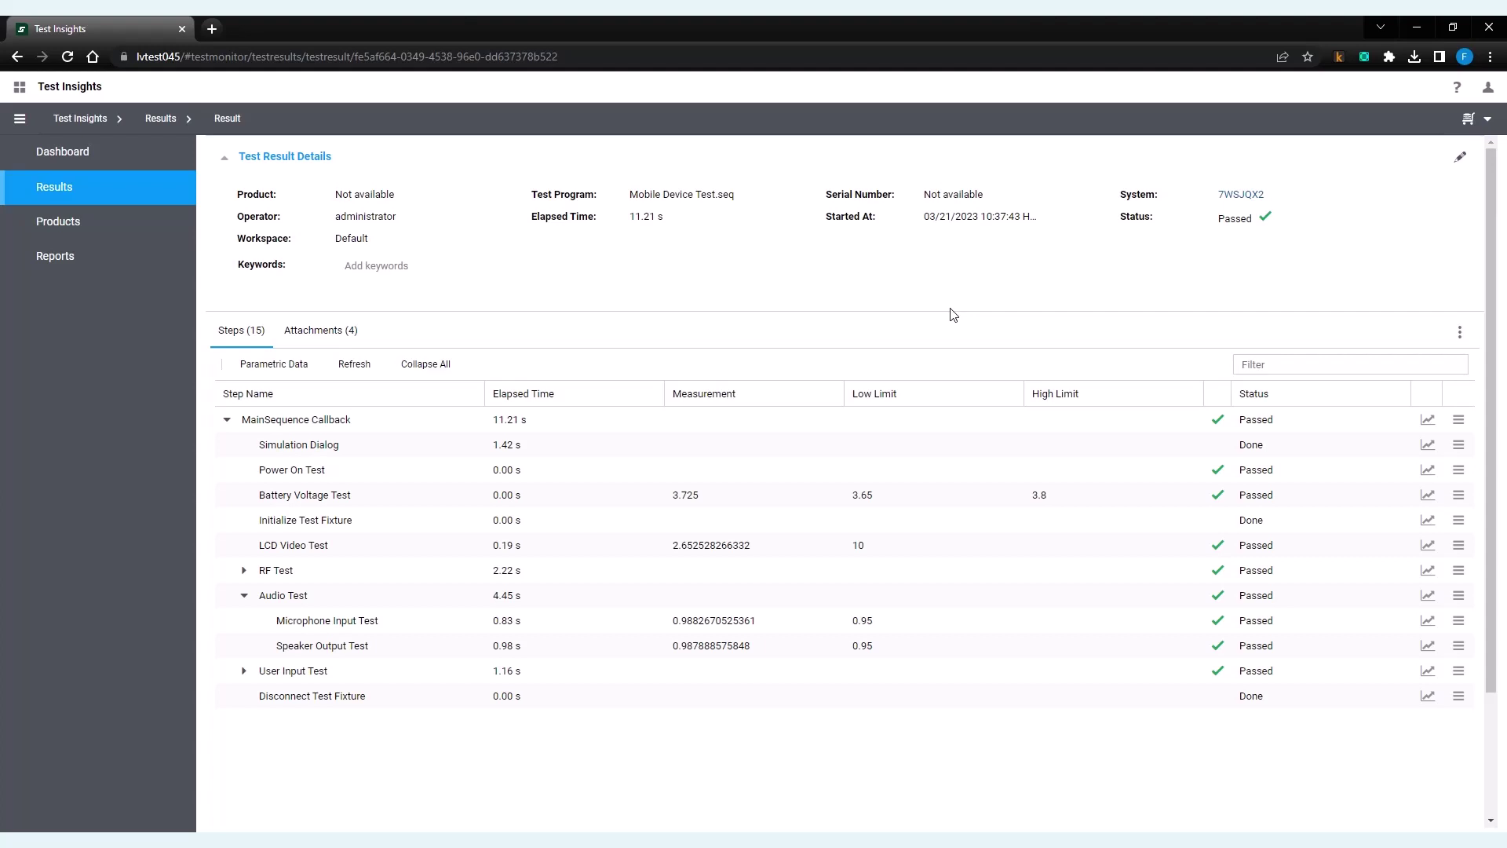
# Back in TestStand, display the Audio Test sequence of Mobile Device Test.seq
pyautogui.hotkey('alt', 'Tab')
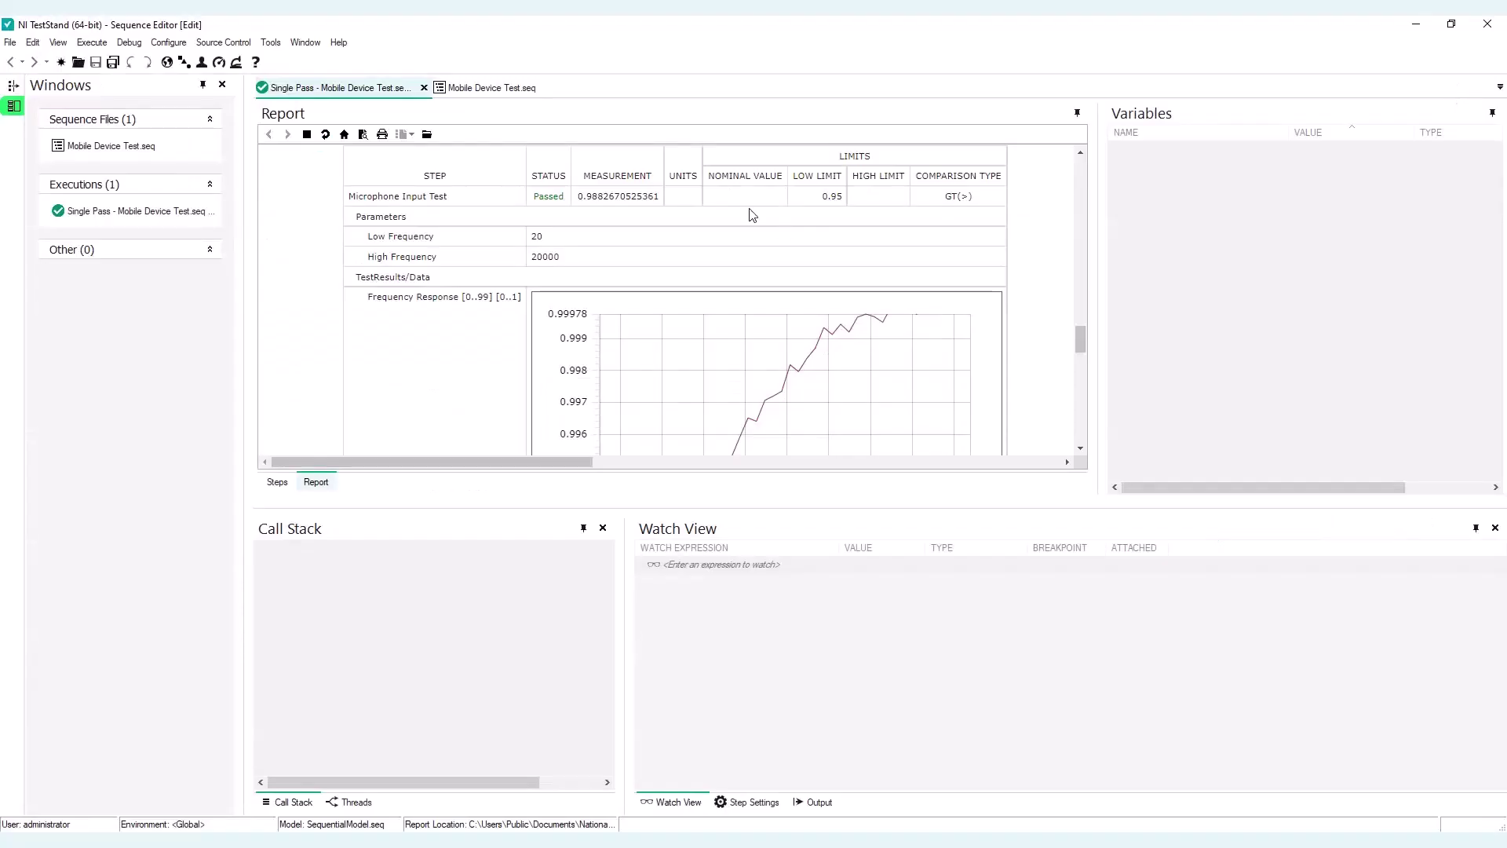
pyautogui.click(496, 92)
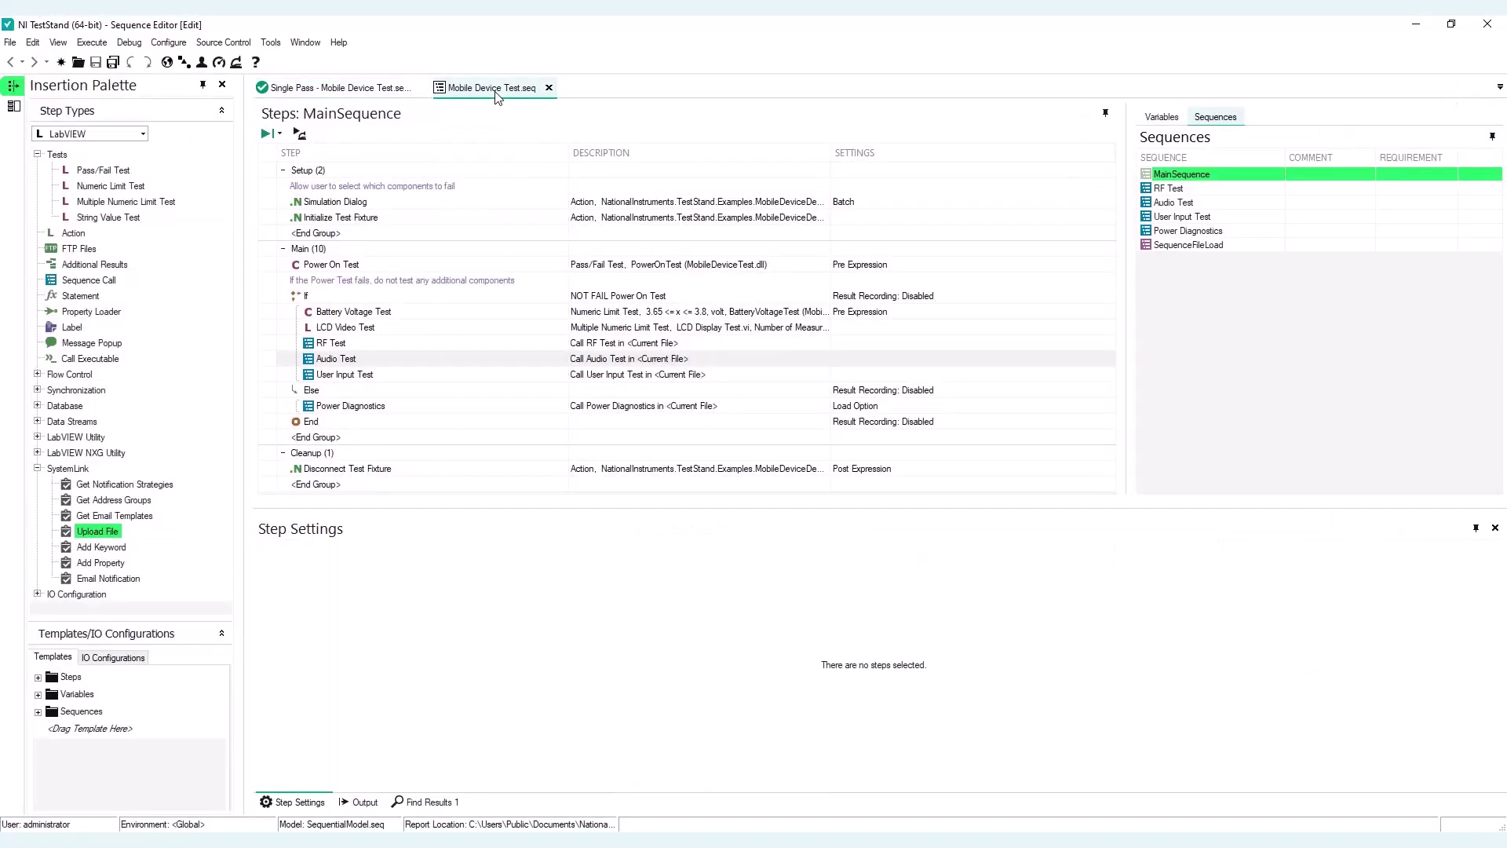
pyautogui.click(1165, 205)
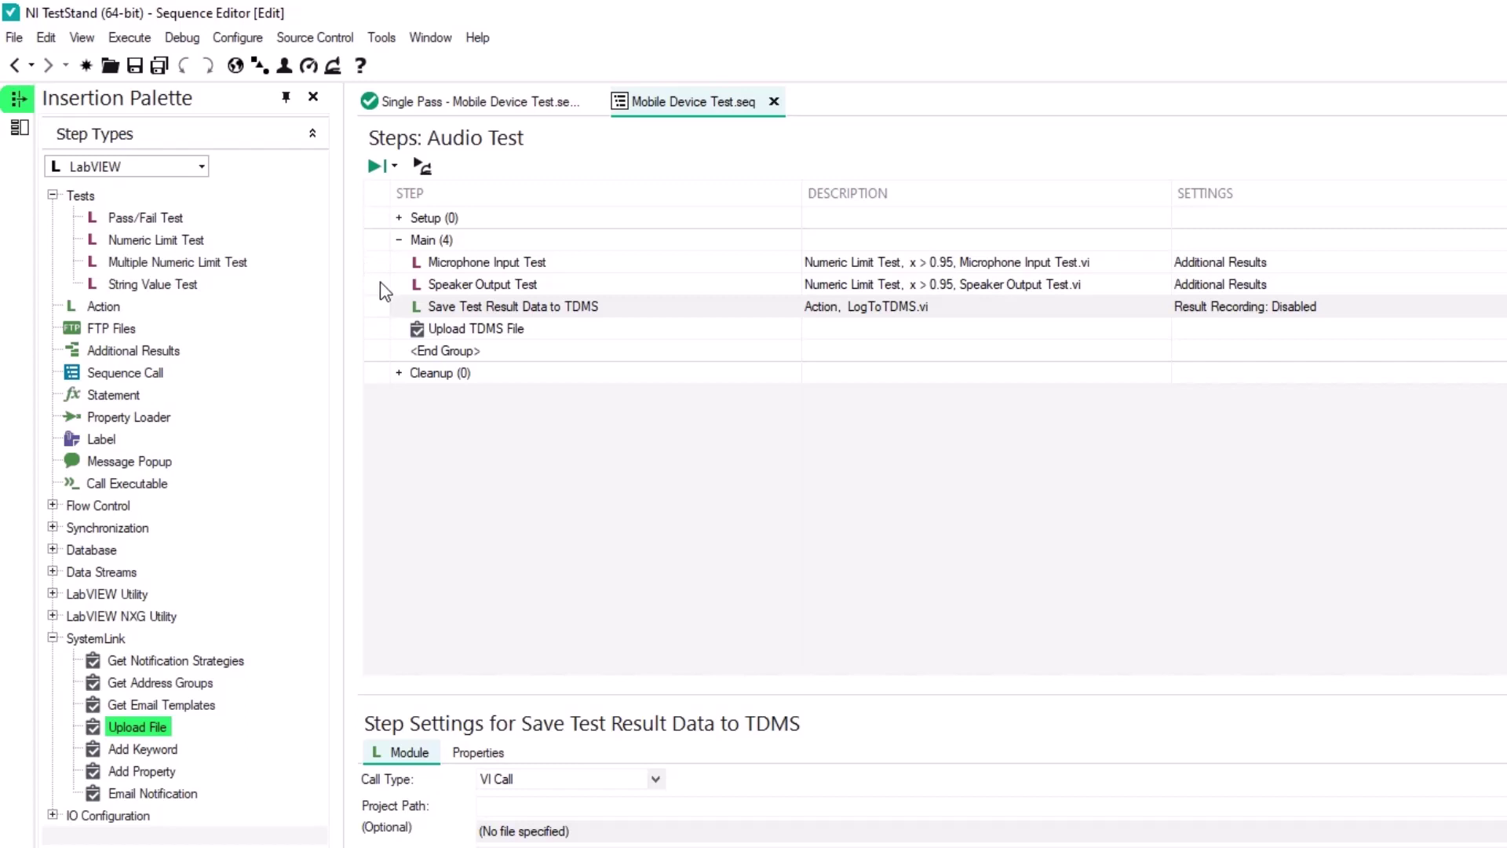
# Review the Save Test Result Data to TDMS, Upload TDMS File and Microphone Input Test step settings
pyautogui.click(444, 310)
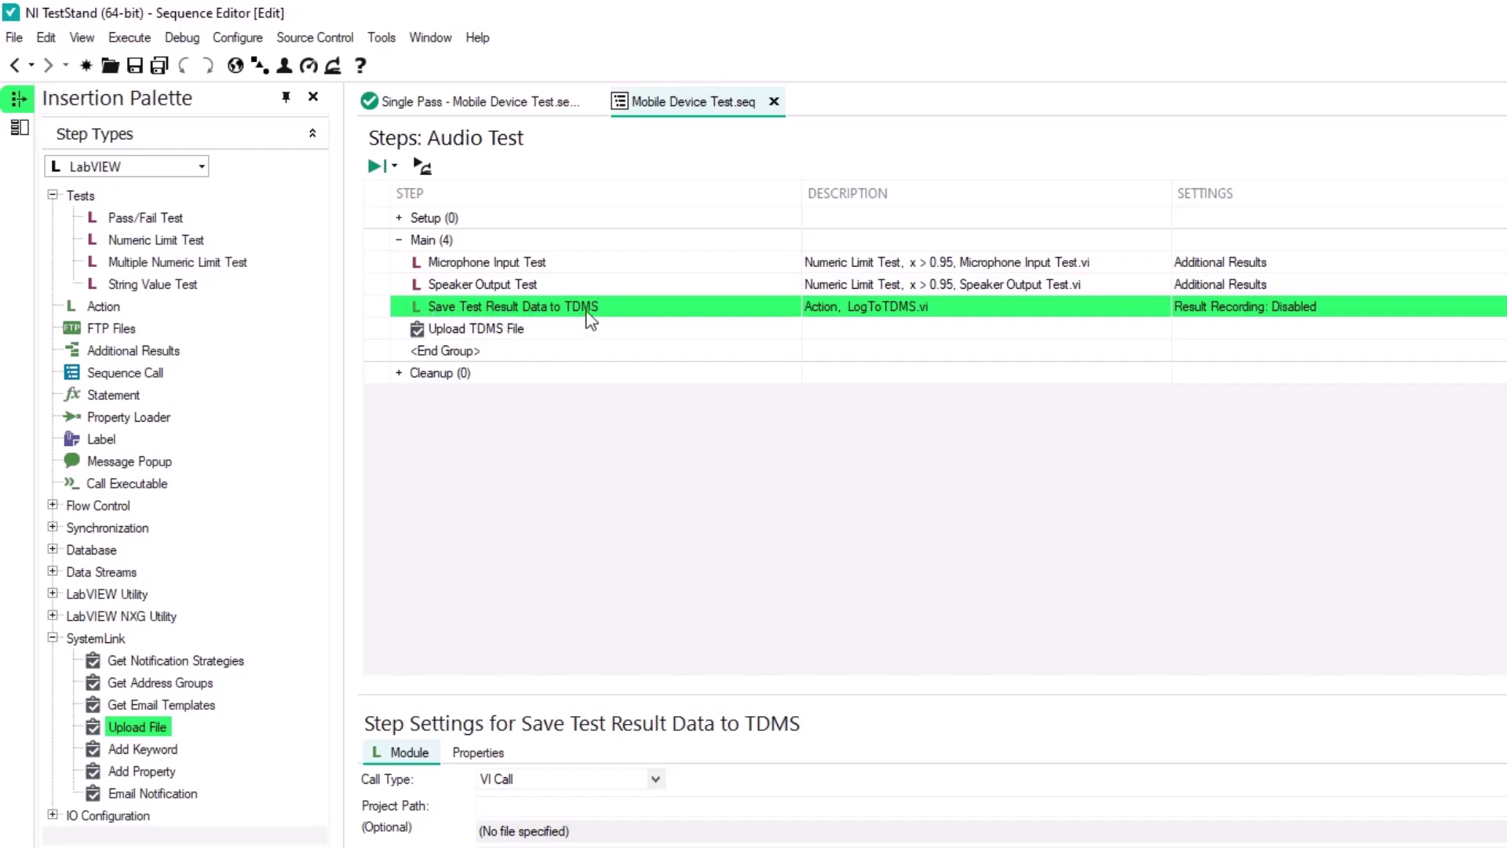
pyautogui.click(455, 331)
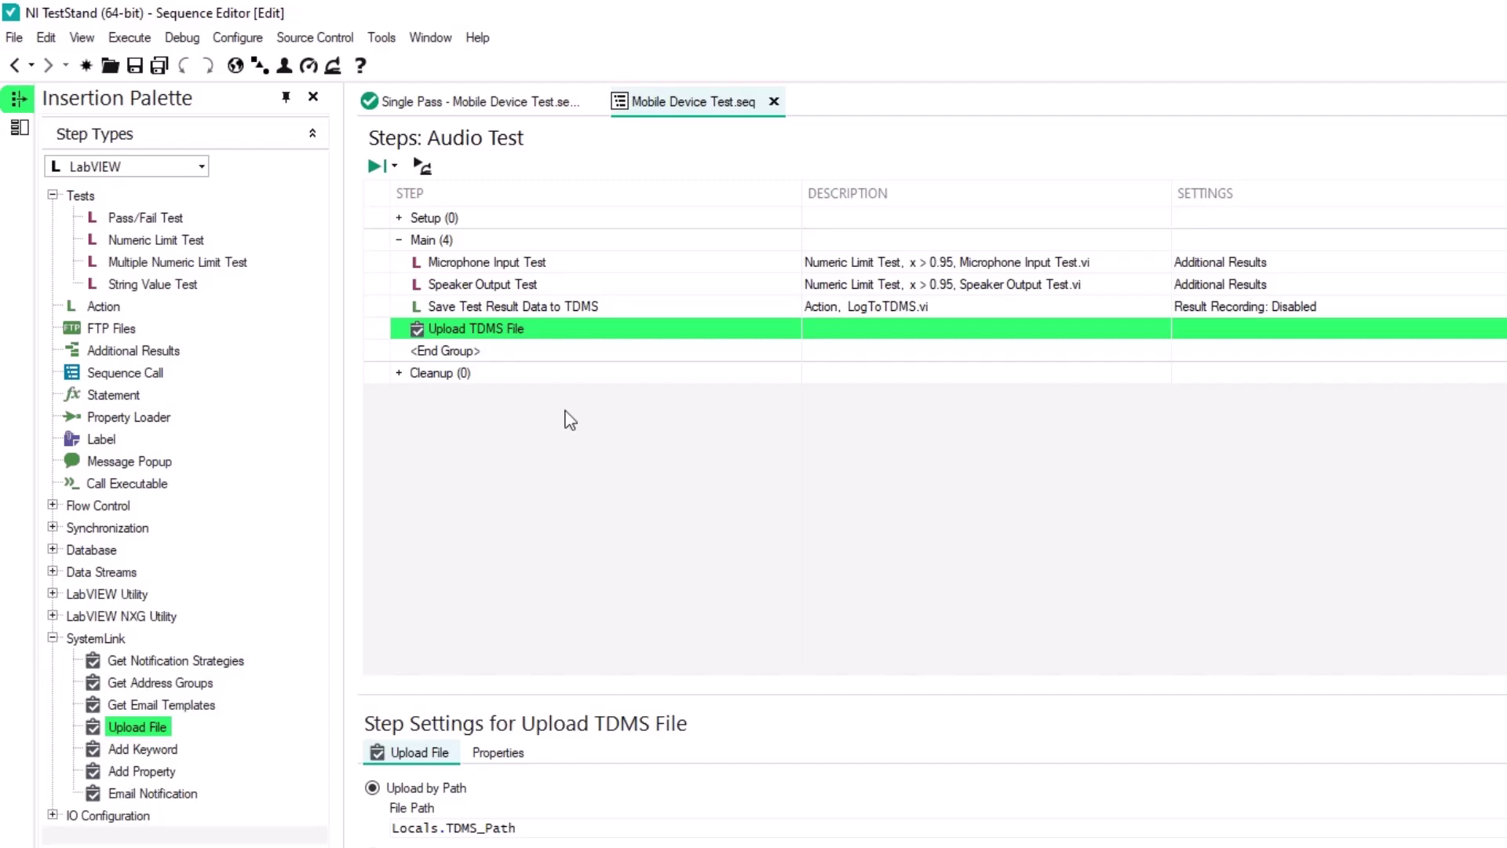
pyautogui.click(519, 263)
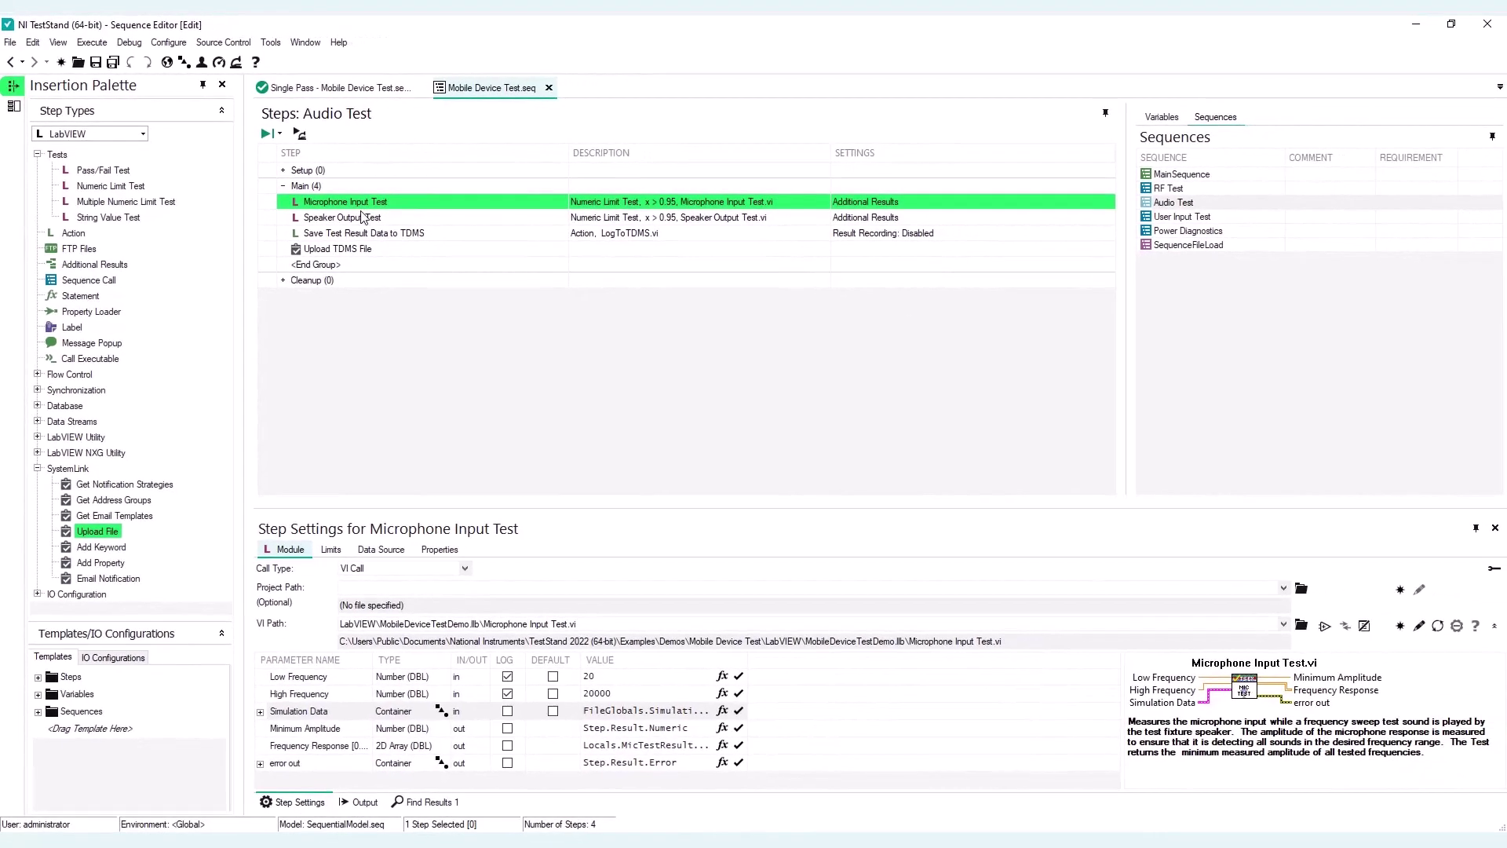
# Show Audio Test's variables and the Speaker Output Test's 60 Hz to 30000 Hz settings
pyautogui.click(1160, 118)
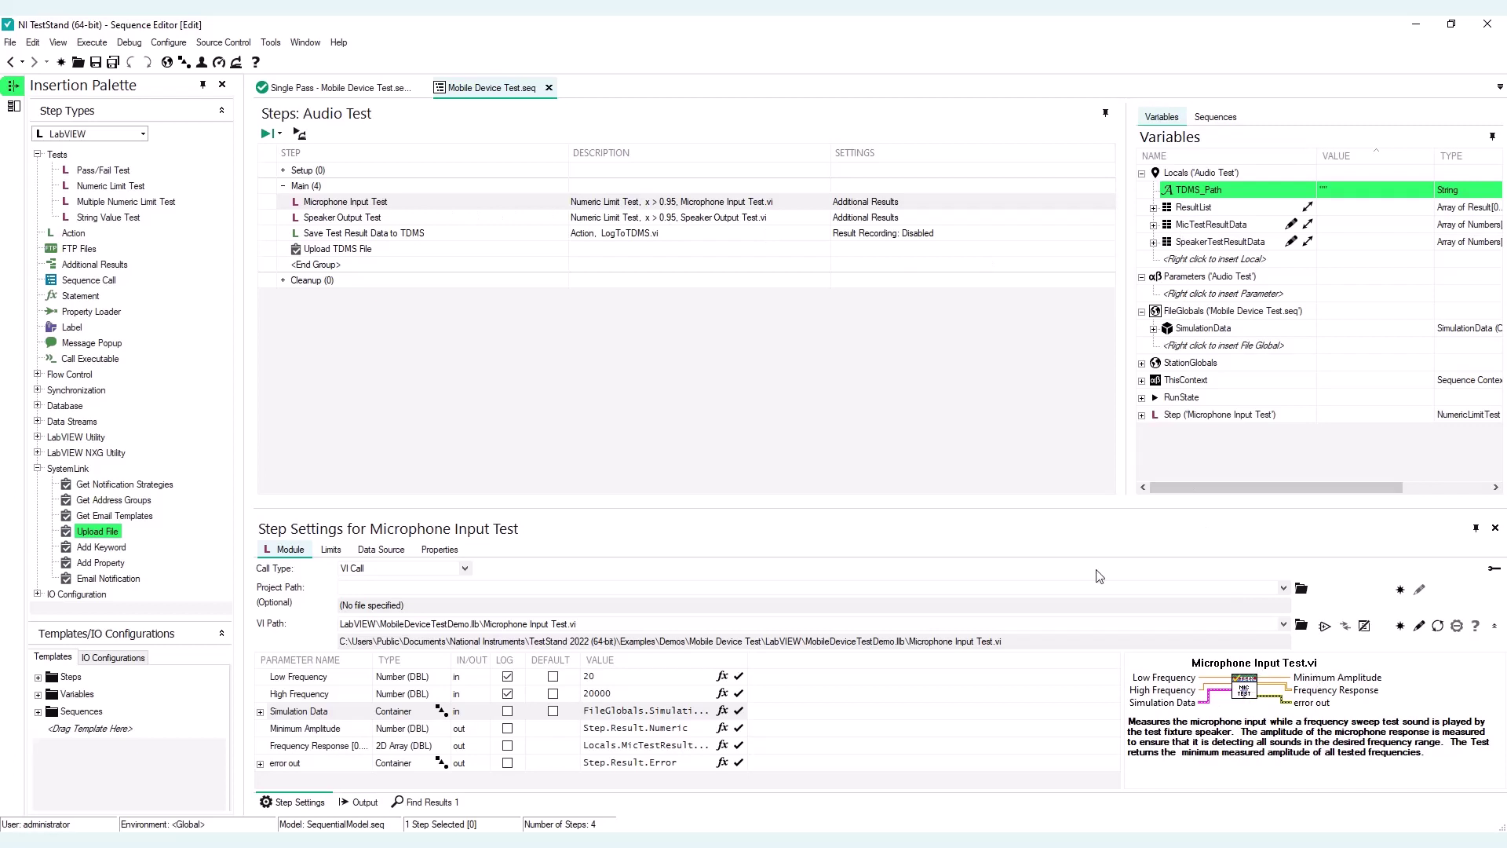
pyautogui.click(346, 219)
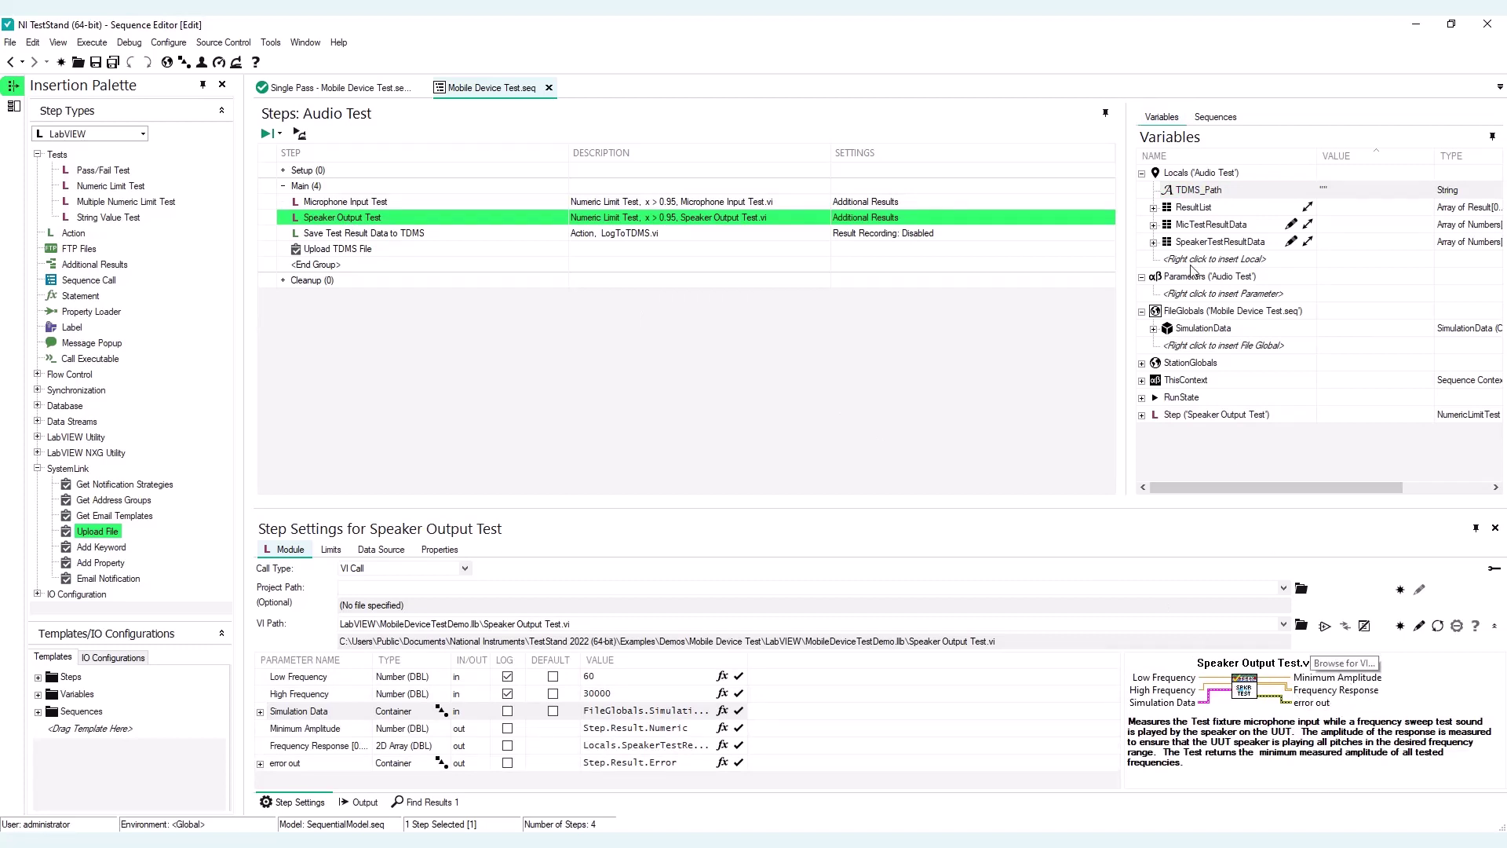
# Peek at MicTestResultData, then view the Save Test Result Data to TDMS step's LogToTDMS.vi parameters
pyautogui.click(1153, 226)
pyautogui.click(1154, 226)
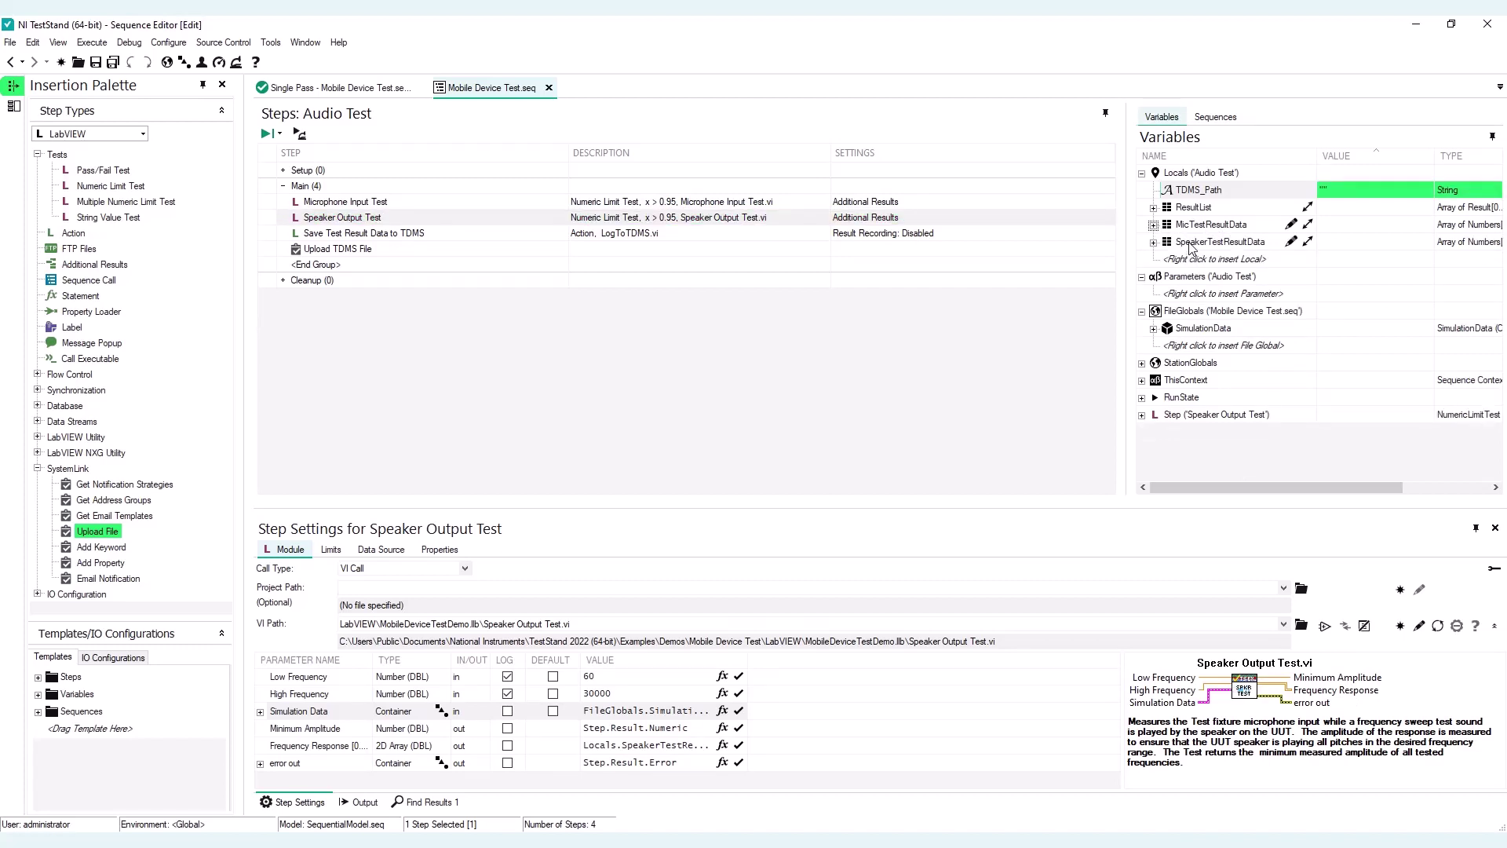
pyautogui.click(328, 235)
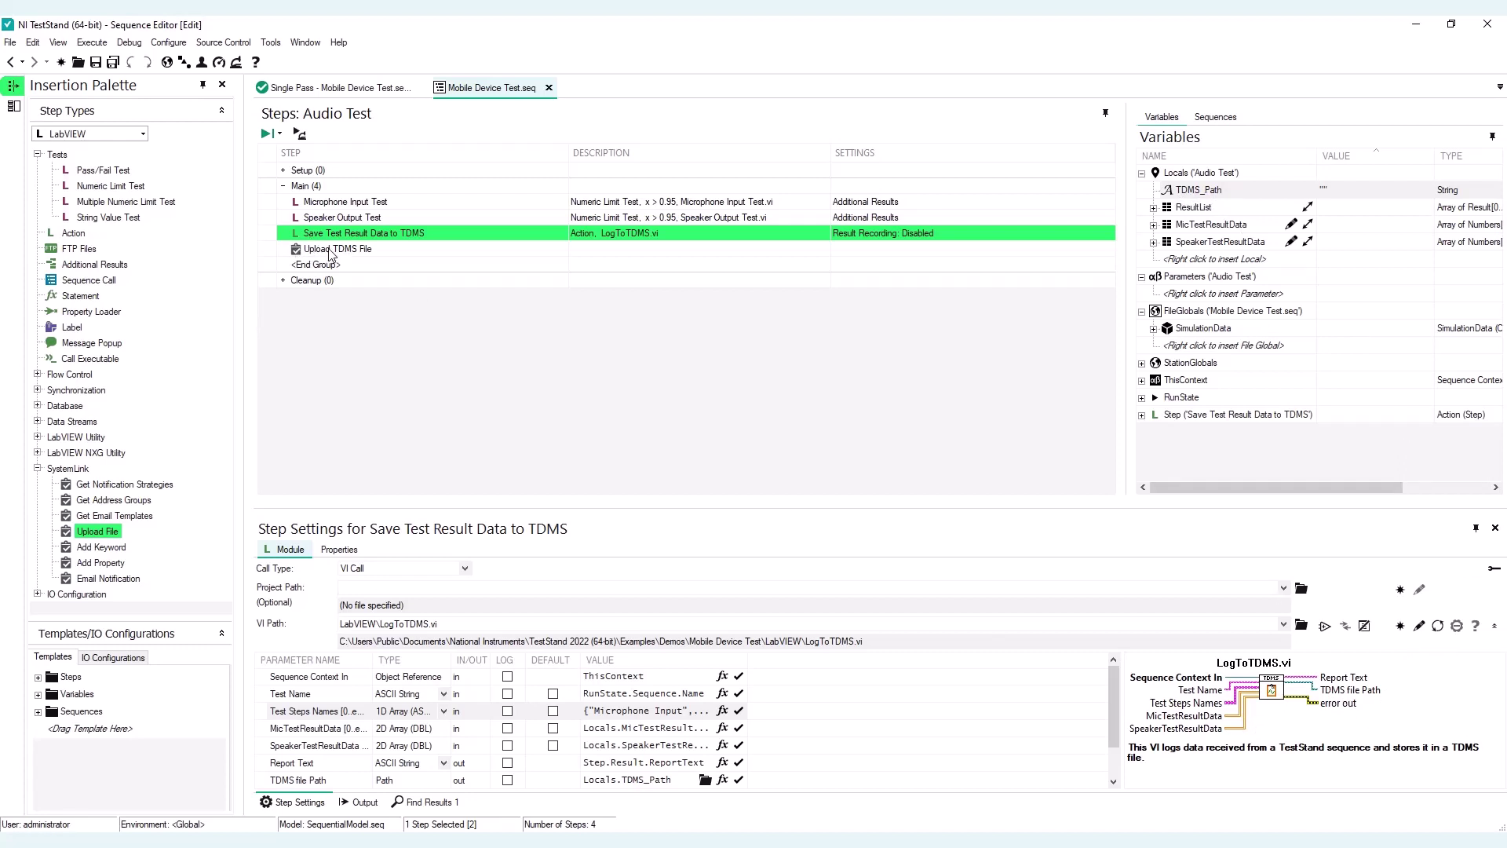
pyautogui.click(352, 249)
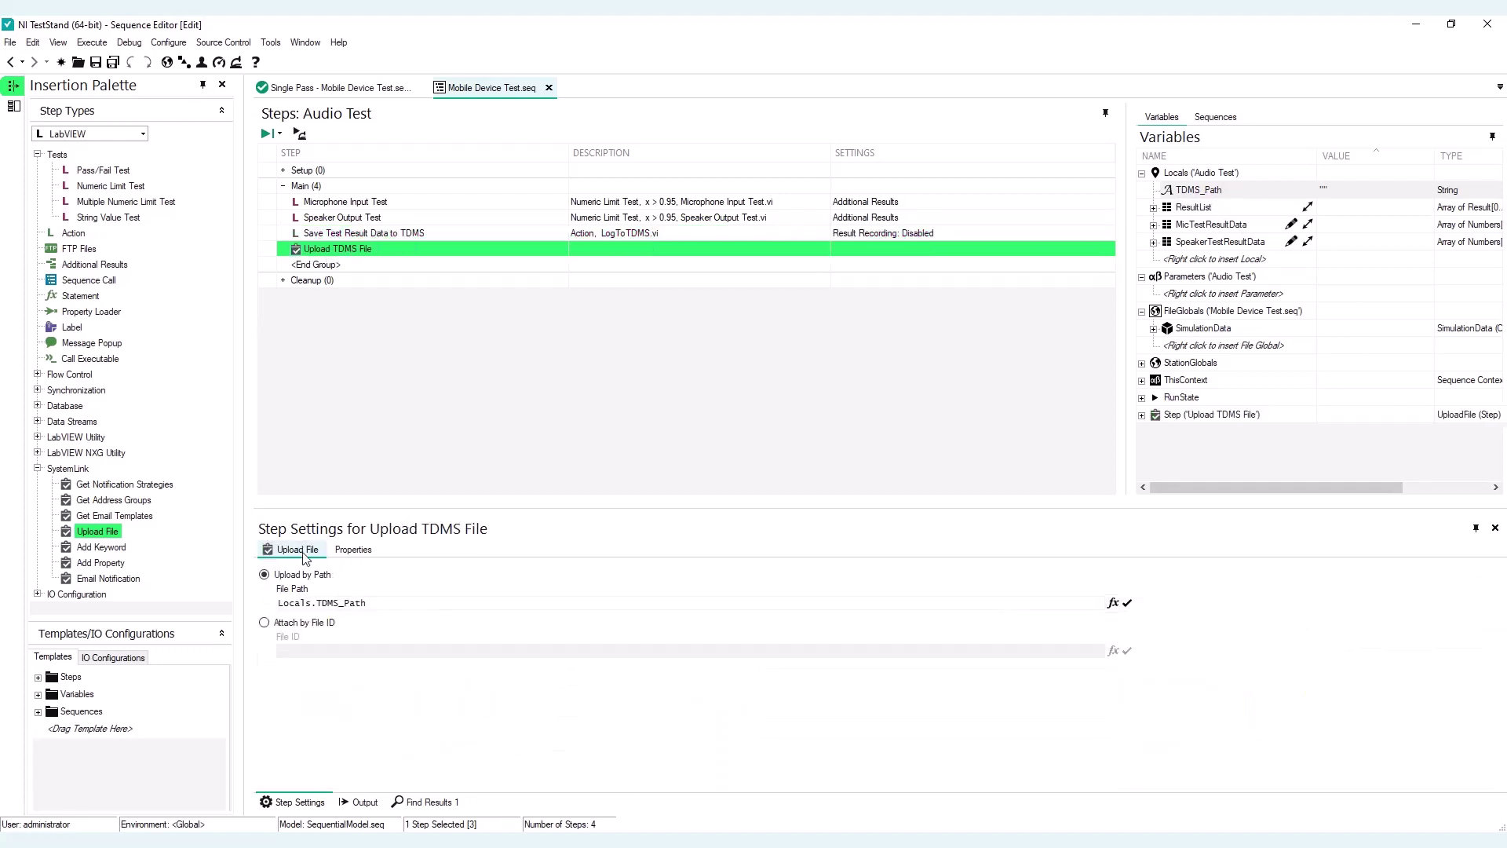
pyautogui.click(419, 233)
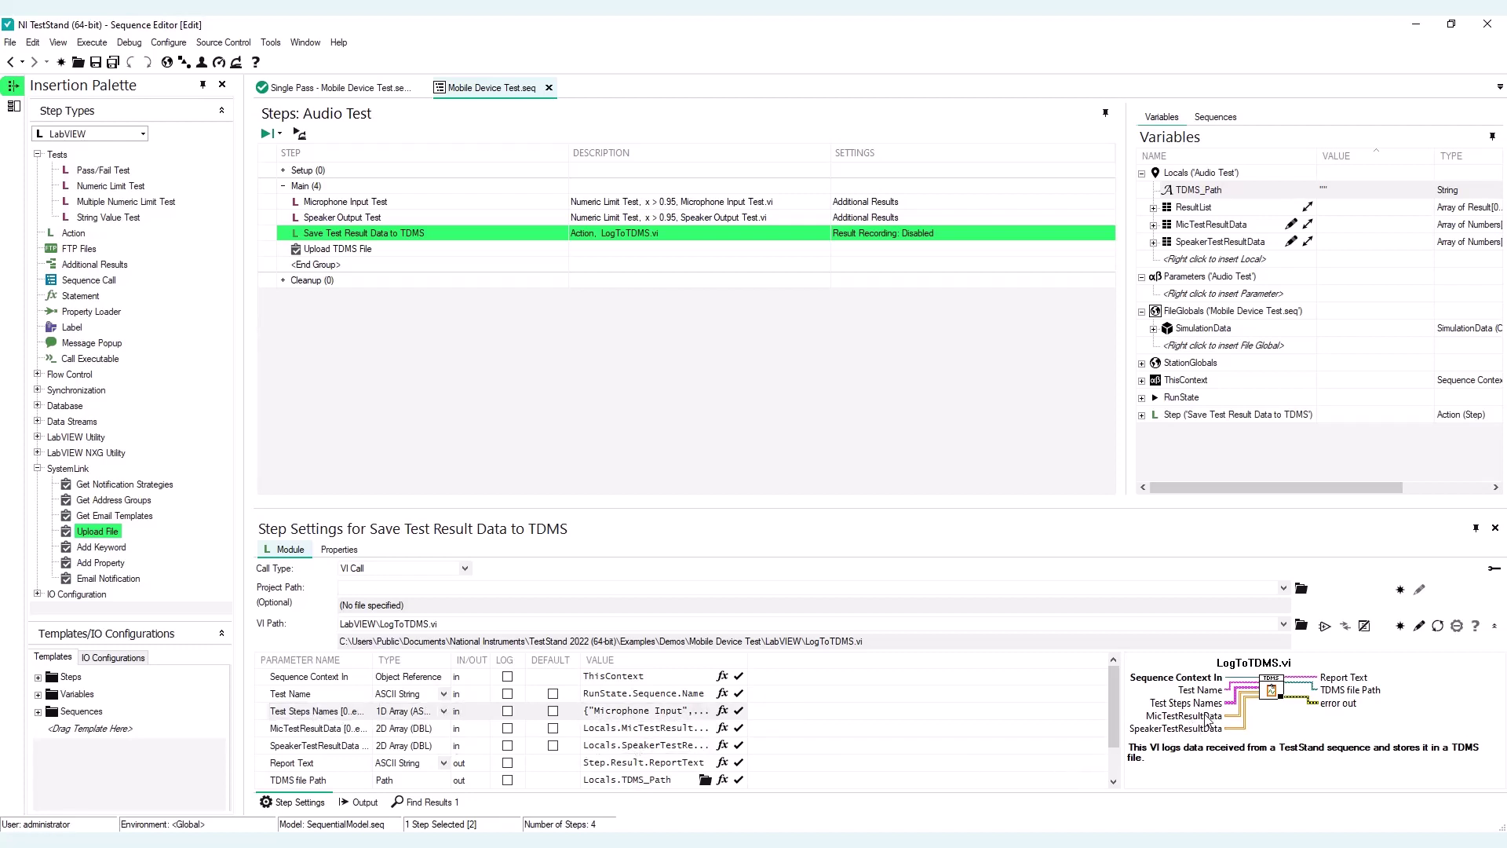
# Open LogToTDMS.vi's block diagram and examine the Test Result Data.tdms path and TDMS Open node
pyautogui.click(1419, 625)
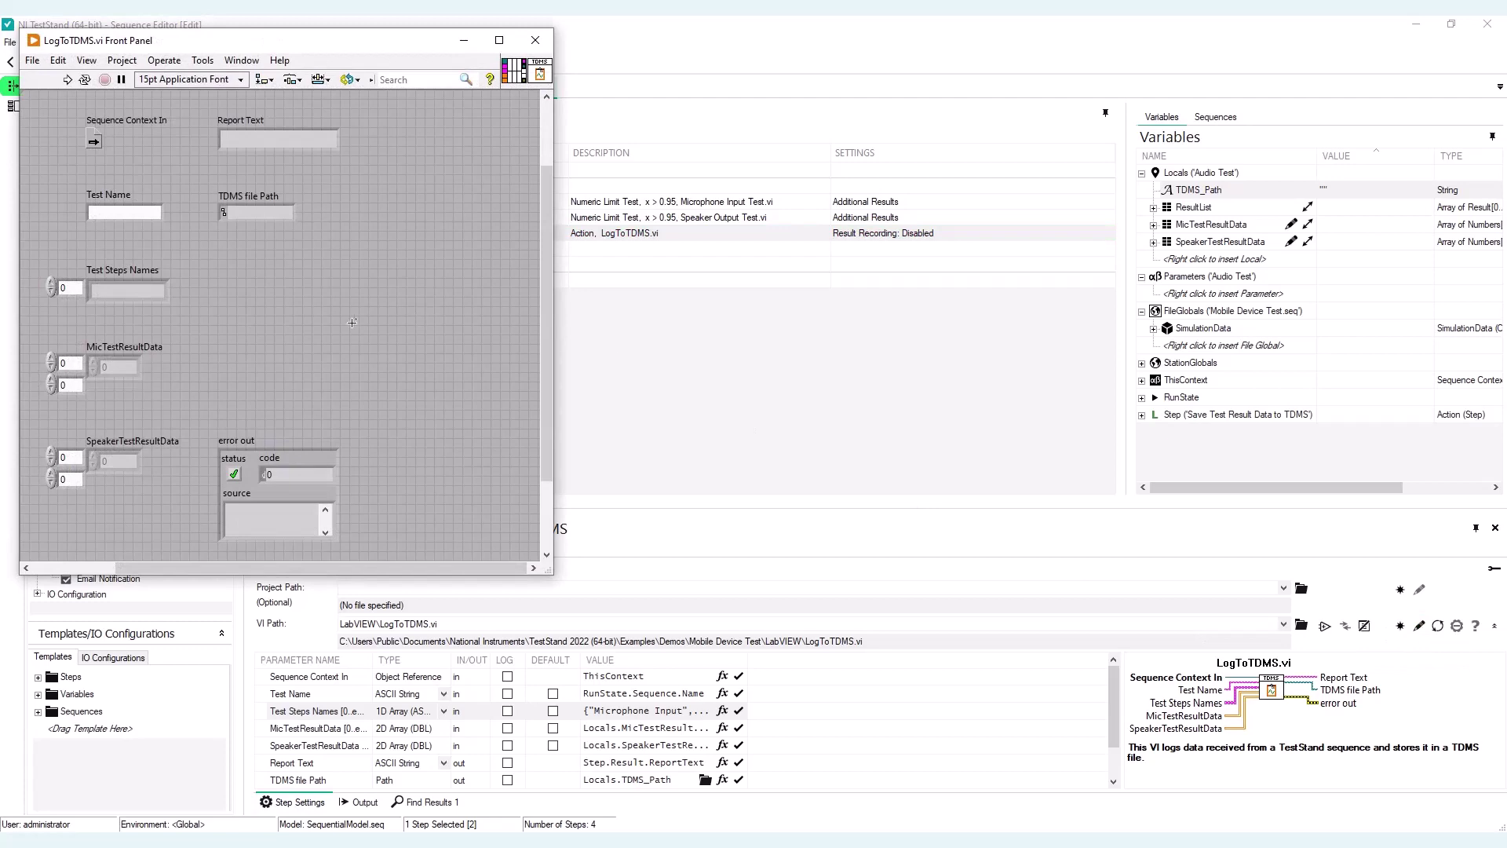
pyautogui.hotkey('ctrl', 'e')
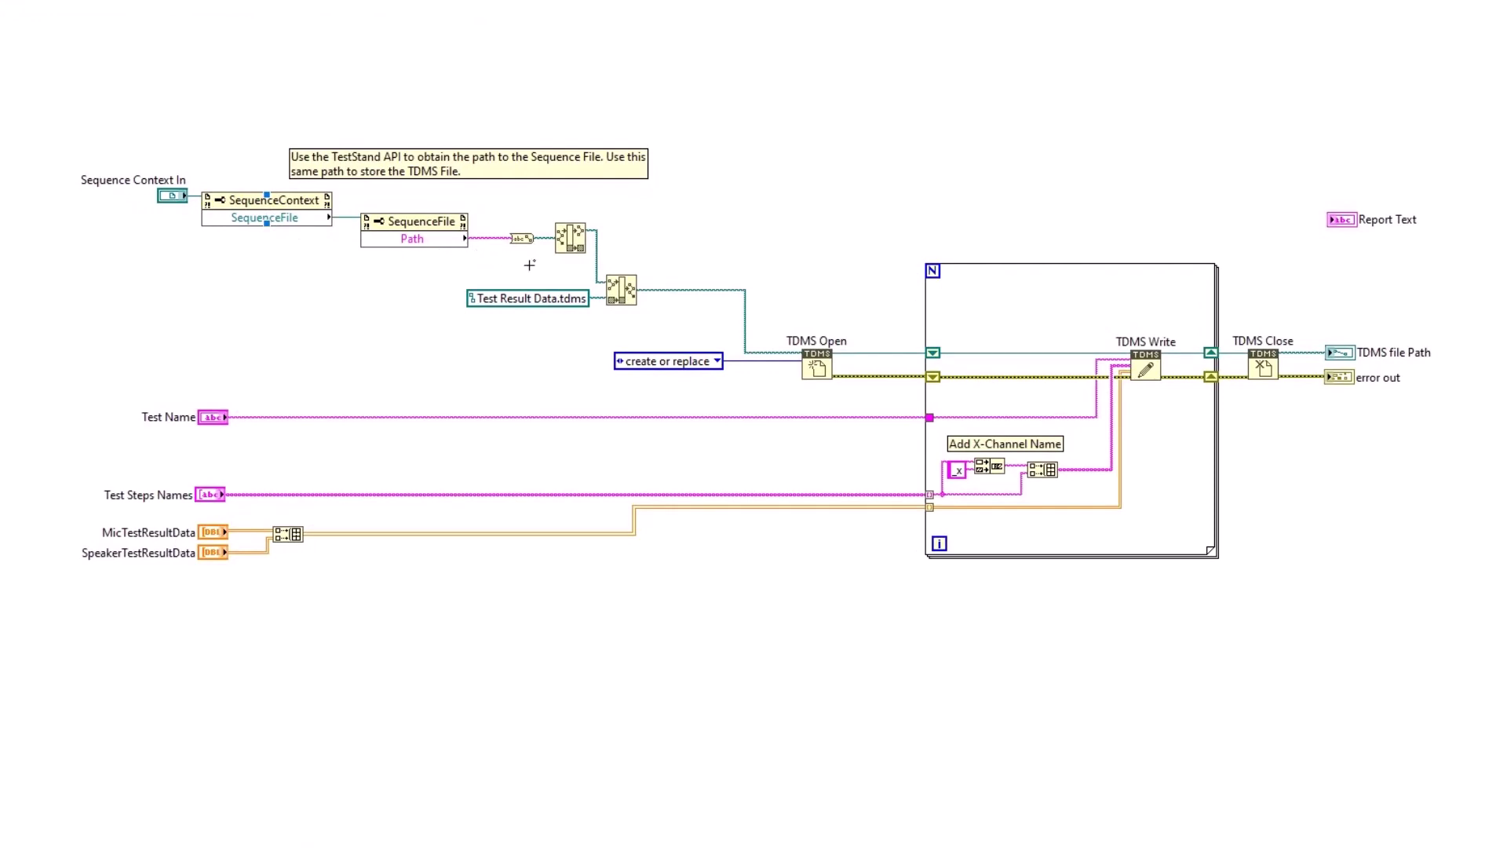
pyautogui.moveTo(469, 279); pyautogui.dragTo(598, 323)
pyautogui.moveTo(683, 238); pyautogui.dragTo(861, 403)
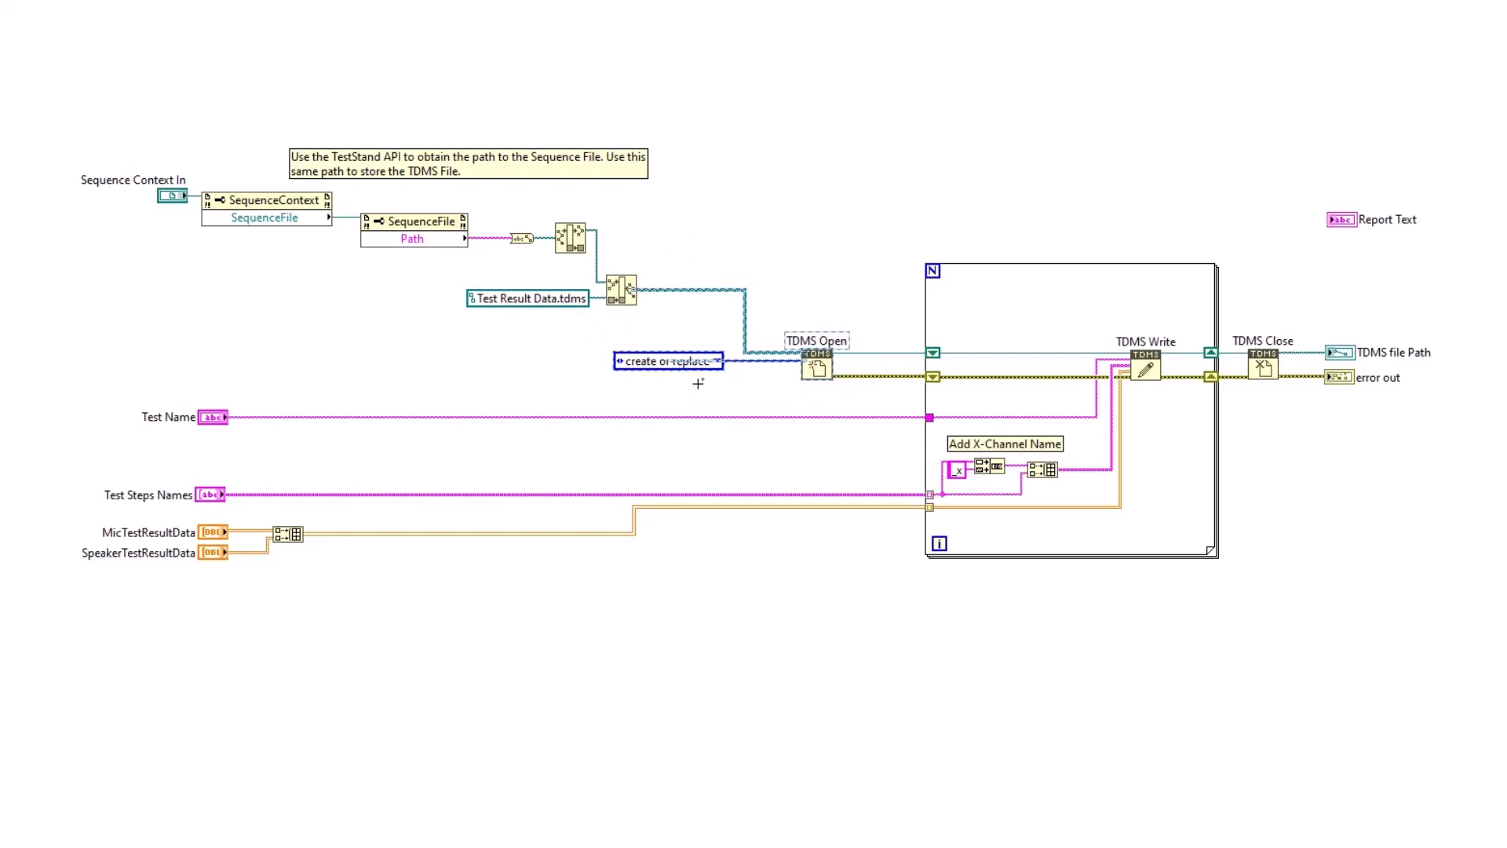
pyautogui.click(640, 384)
pyautogui.click(789, 340)
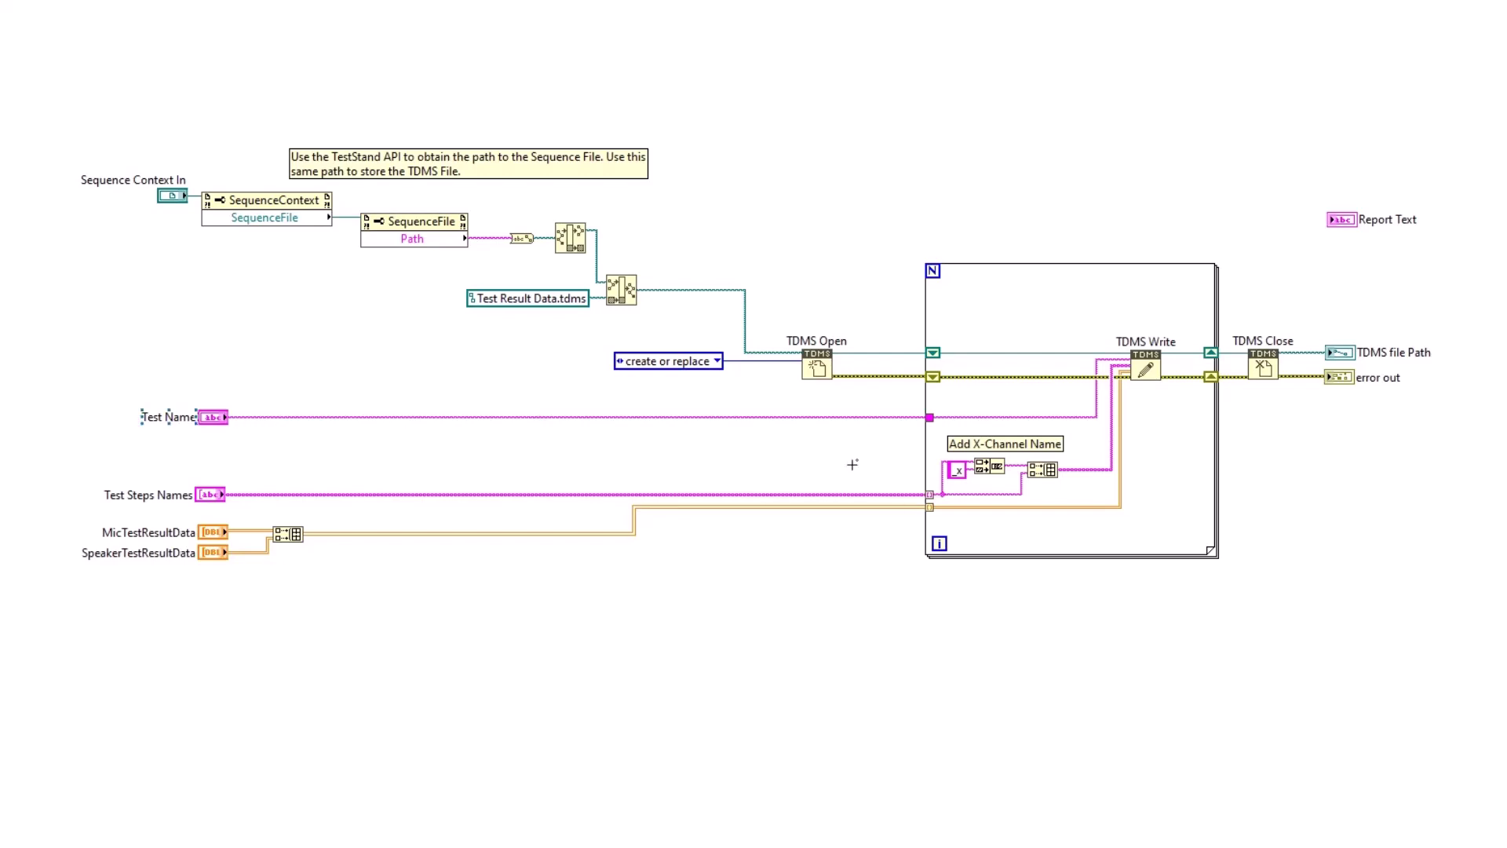
# Examine the Add X-Channel Name loop, MicTestResultData and SpeakerTestResultData inputs, and TDMS Close node
pyautogui.click(1012, 444)
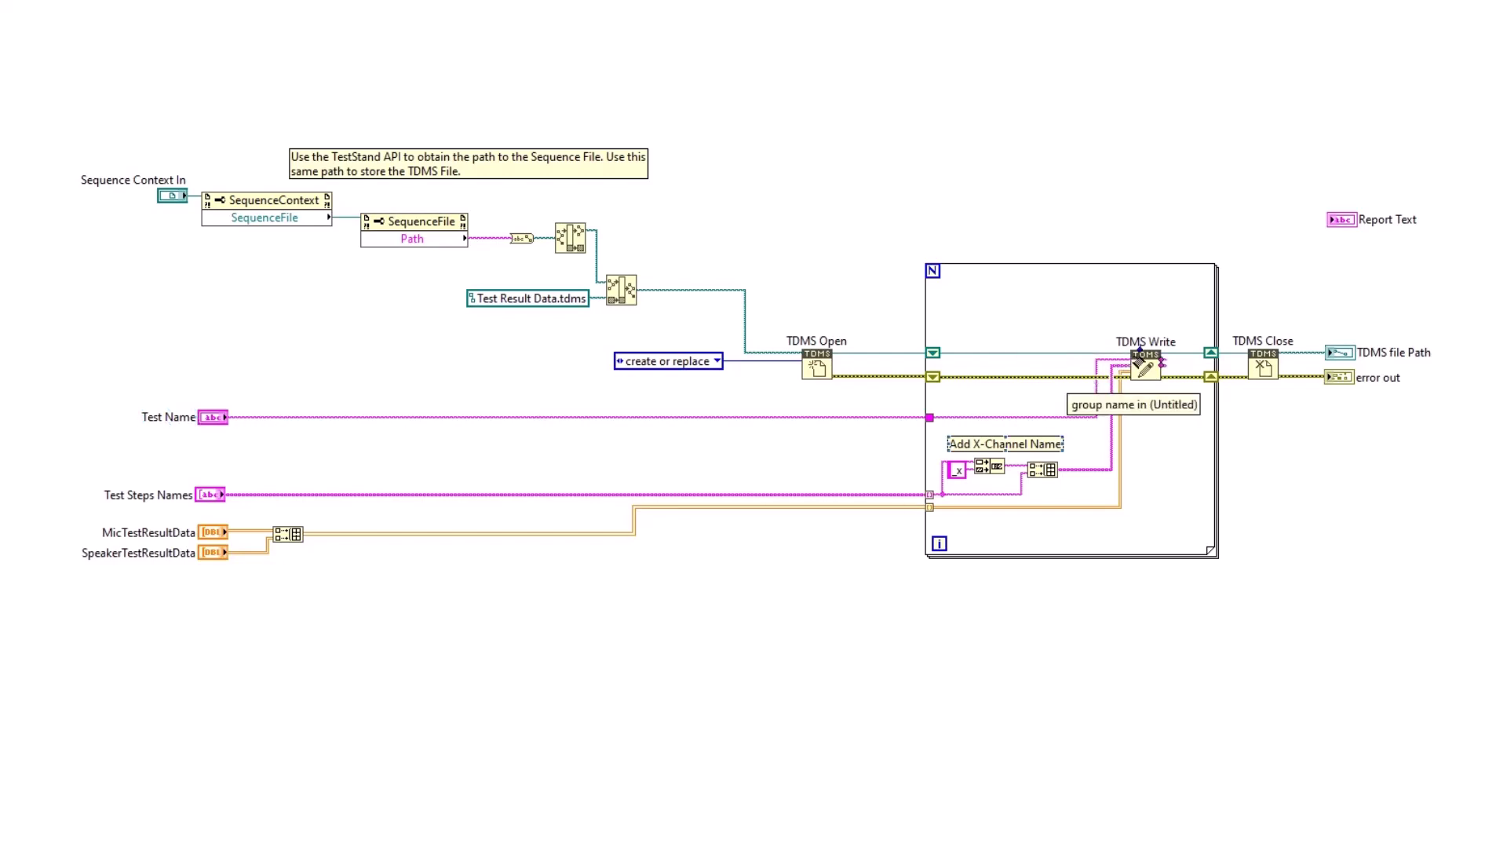
pyautogui.click(927, 400)
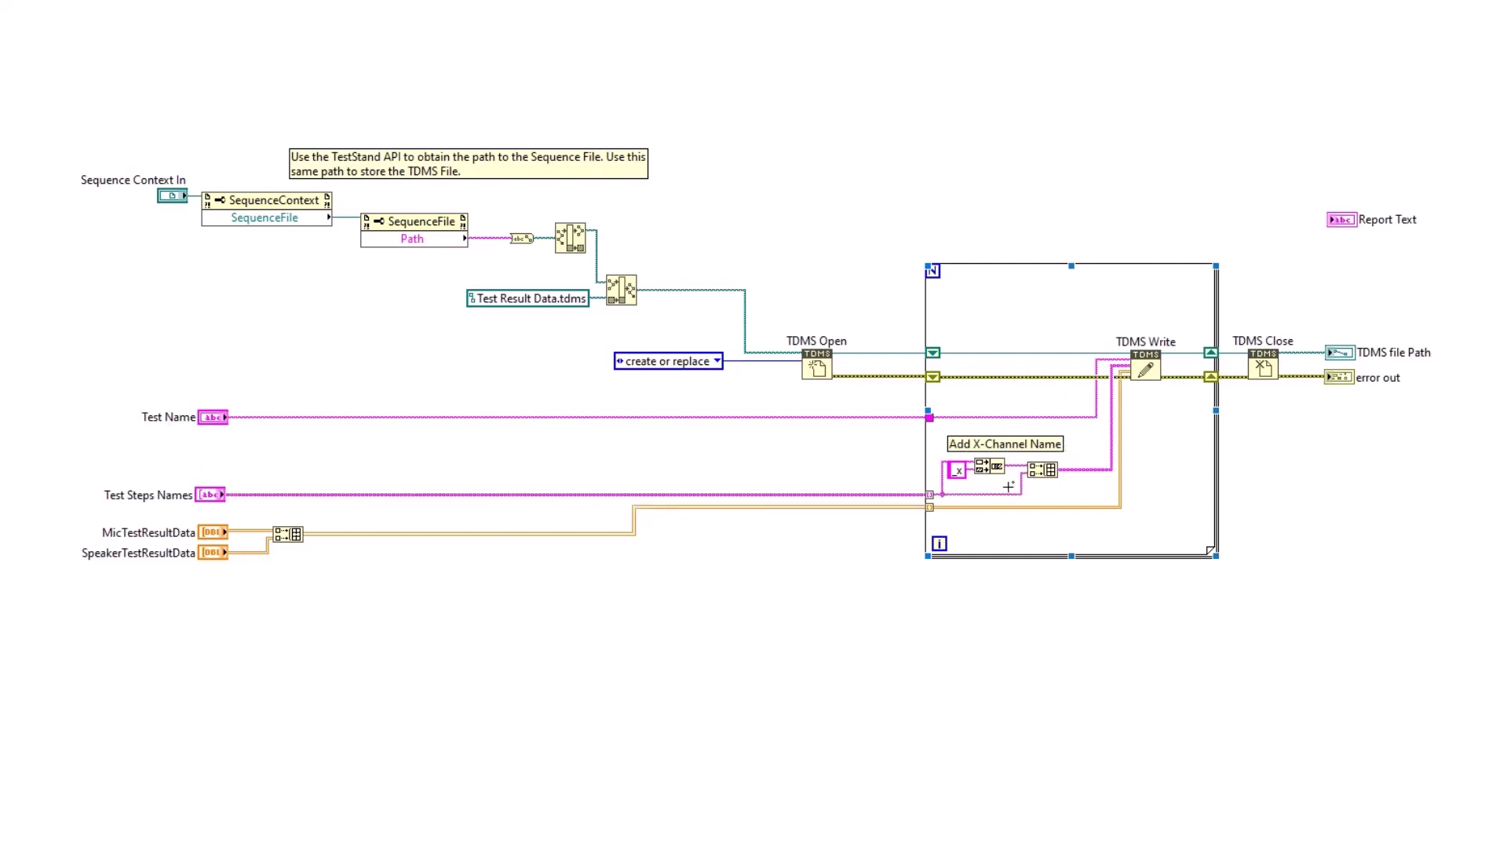
pyautogui.click(1091, 480)
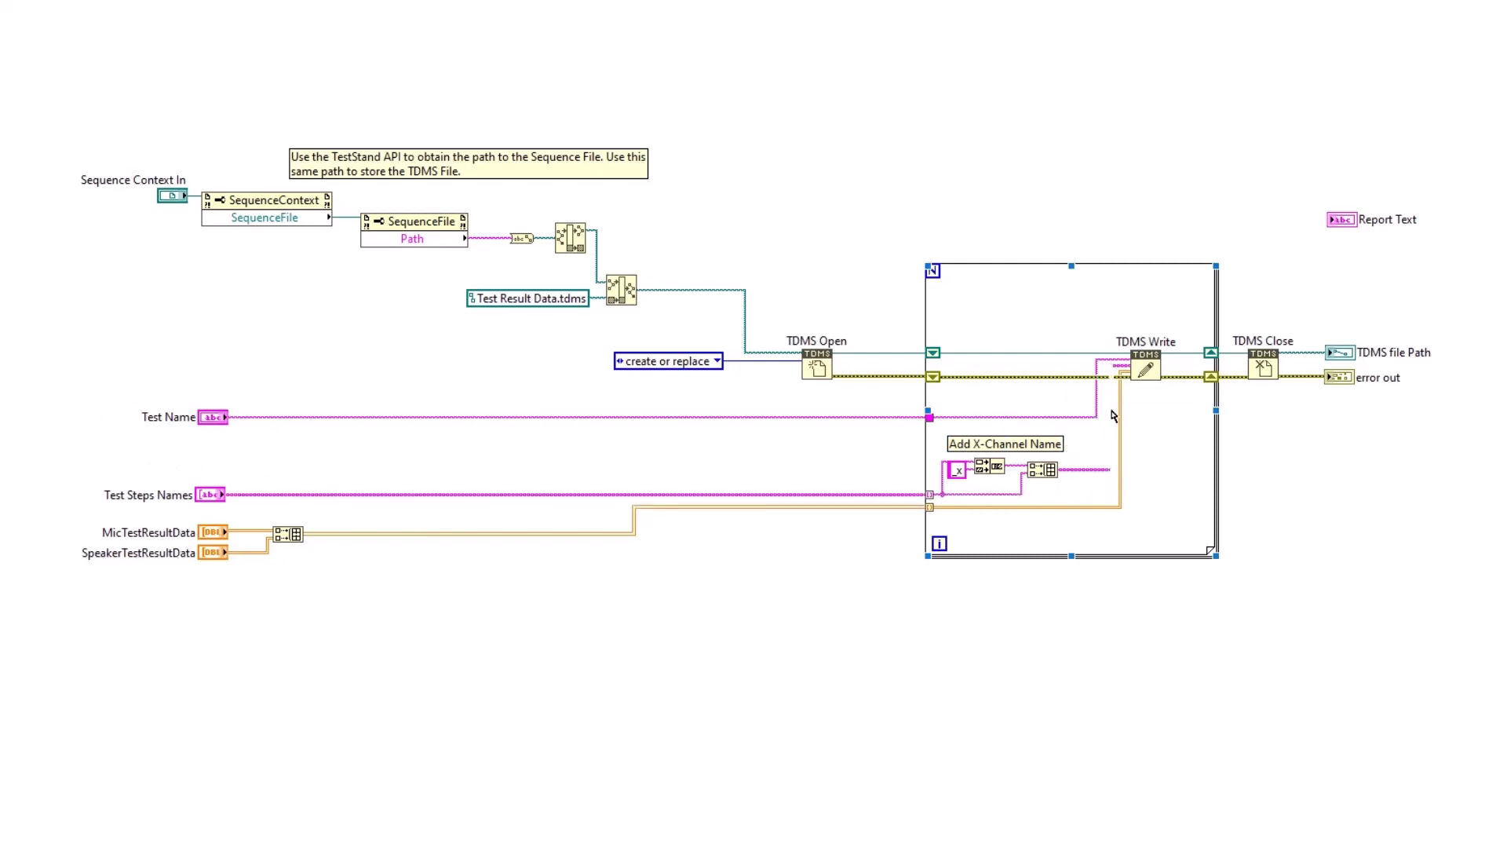
pyautogui.click(967, 452)
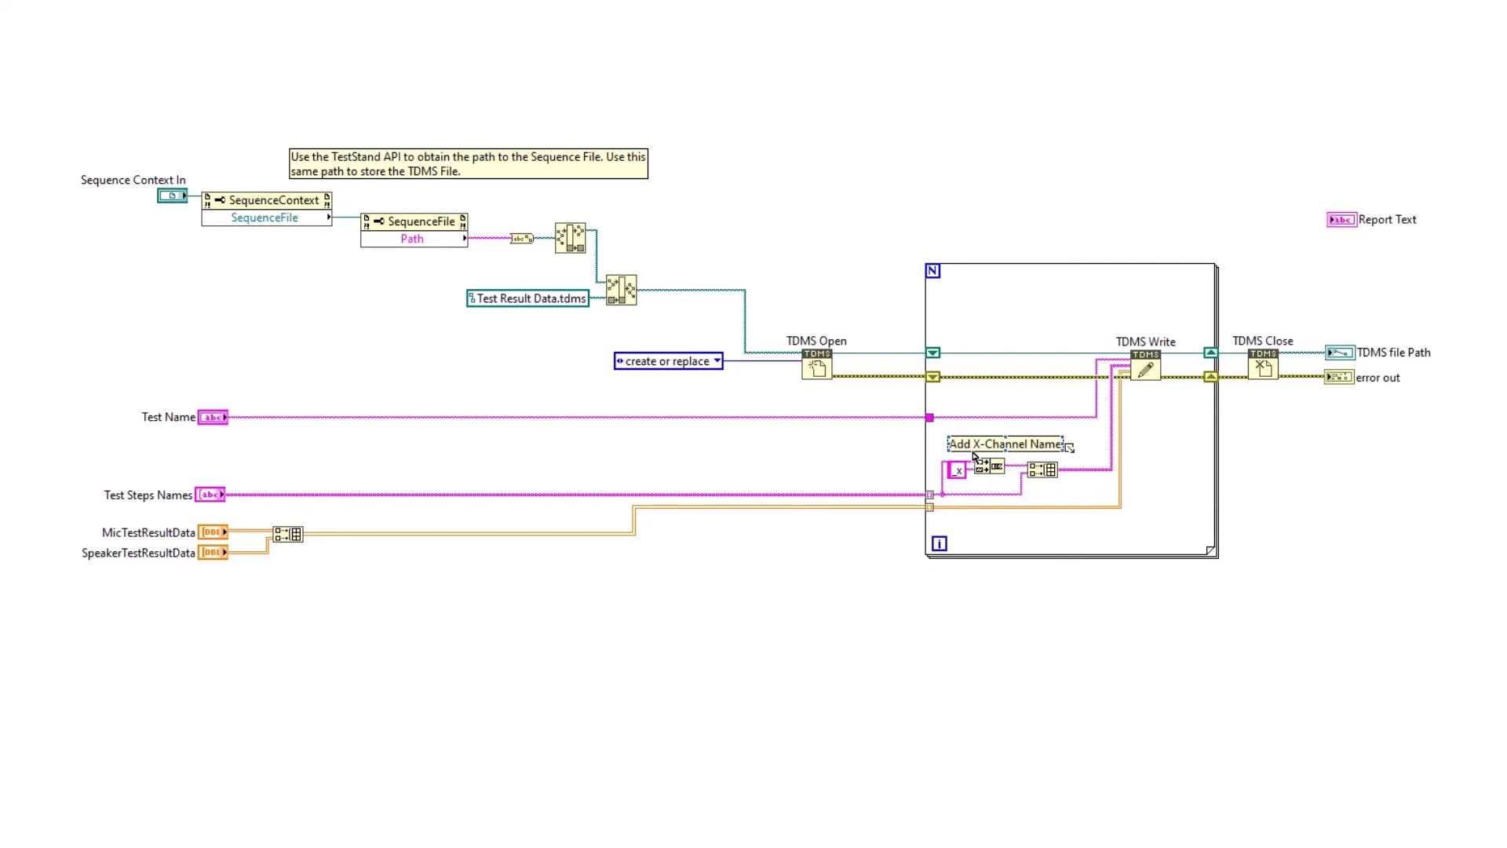
pyautogui.click(1015, 459)
pyautogui.click(117, 538)
pyautogui.click(95, 530)
pyautogui.moveTo(171, 541); pyautogui.dragTo(157, 562)
pyautogui.click(1277, 342)
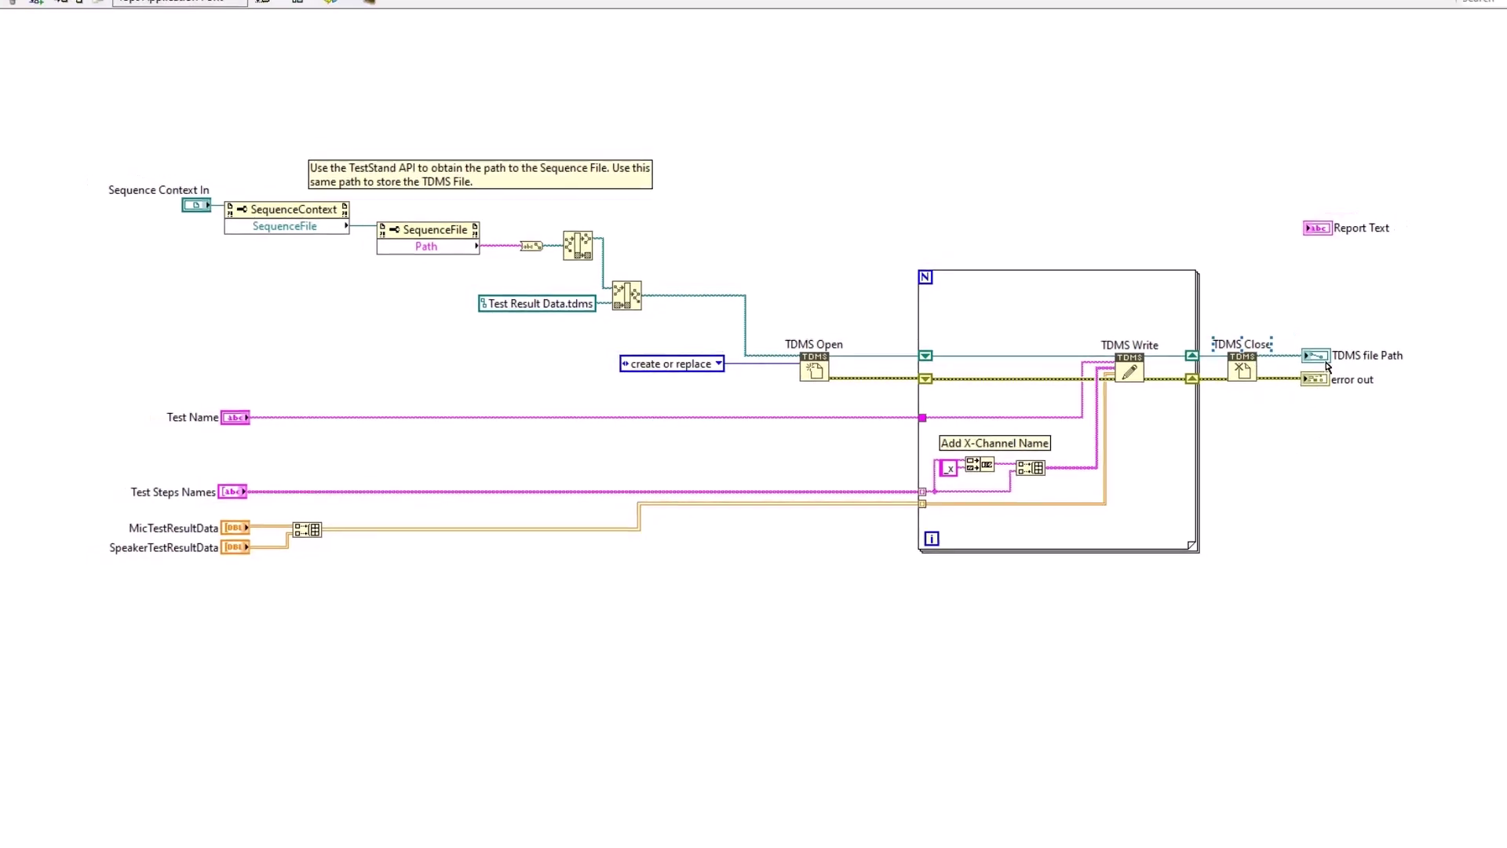
# Close both LogToTDMS.vi windows and return to the Test Insights result in Chrome
pyautogui.click(1486, 25)
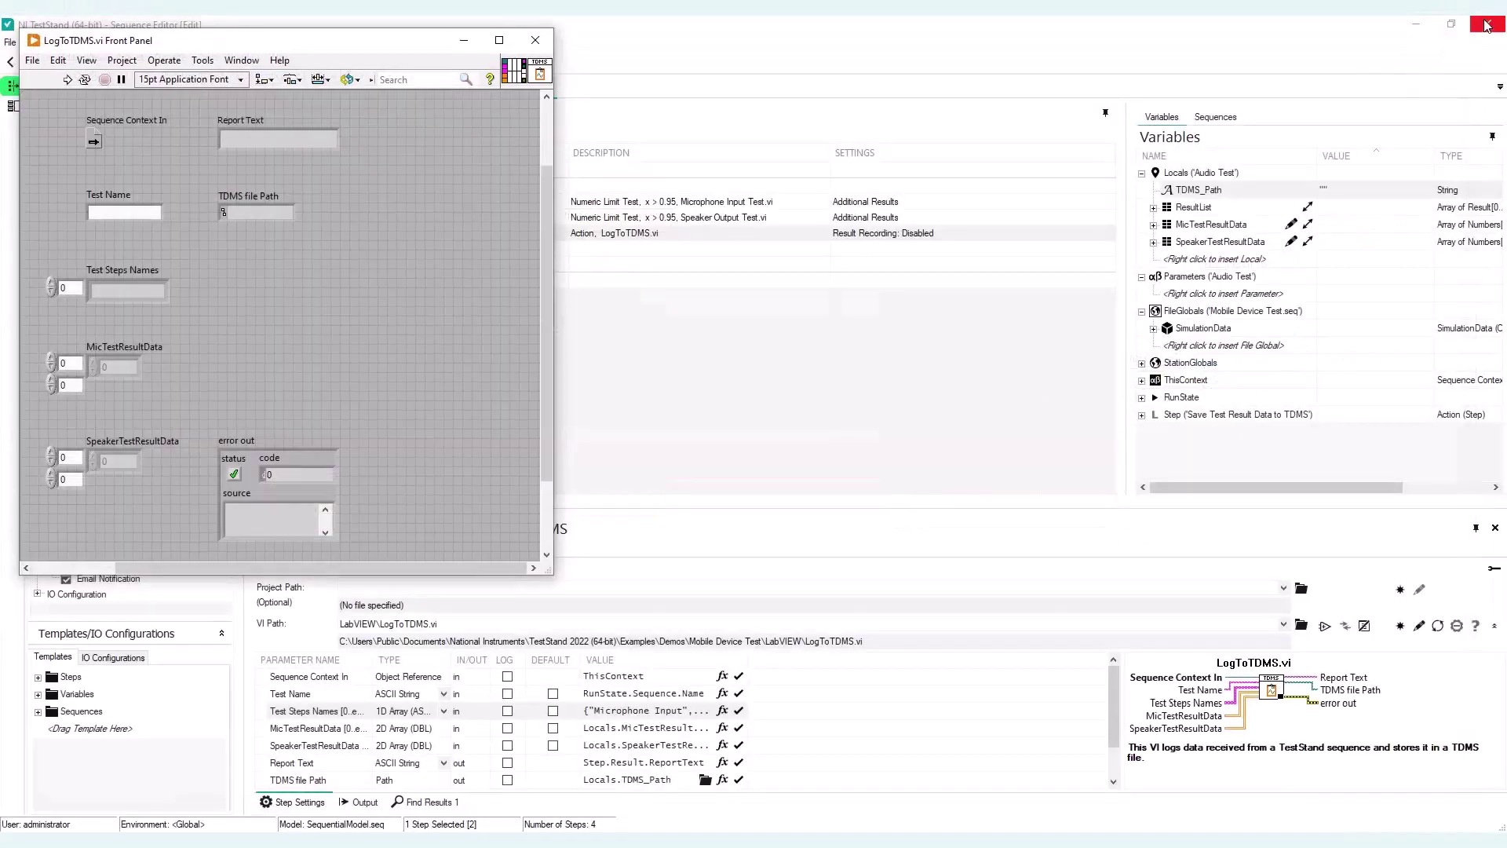
pyautogui.click(536, 40)
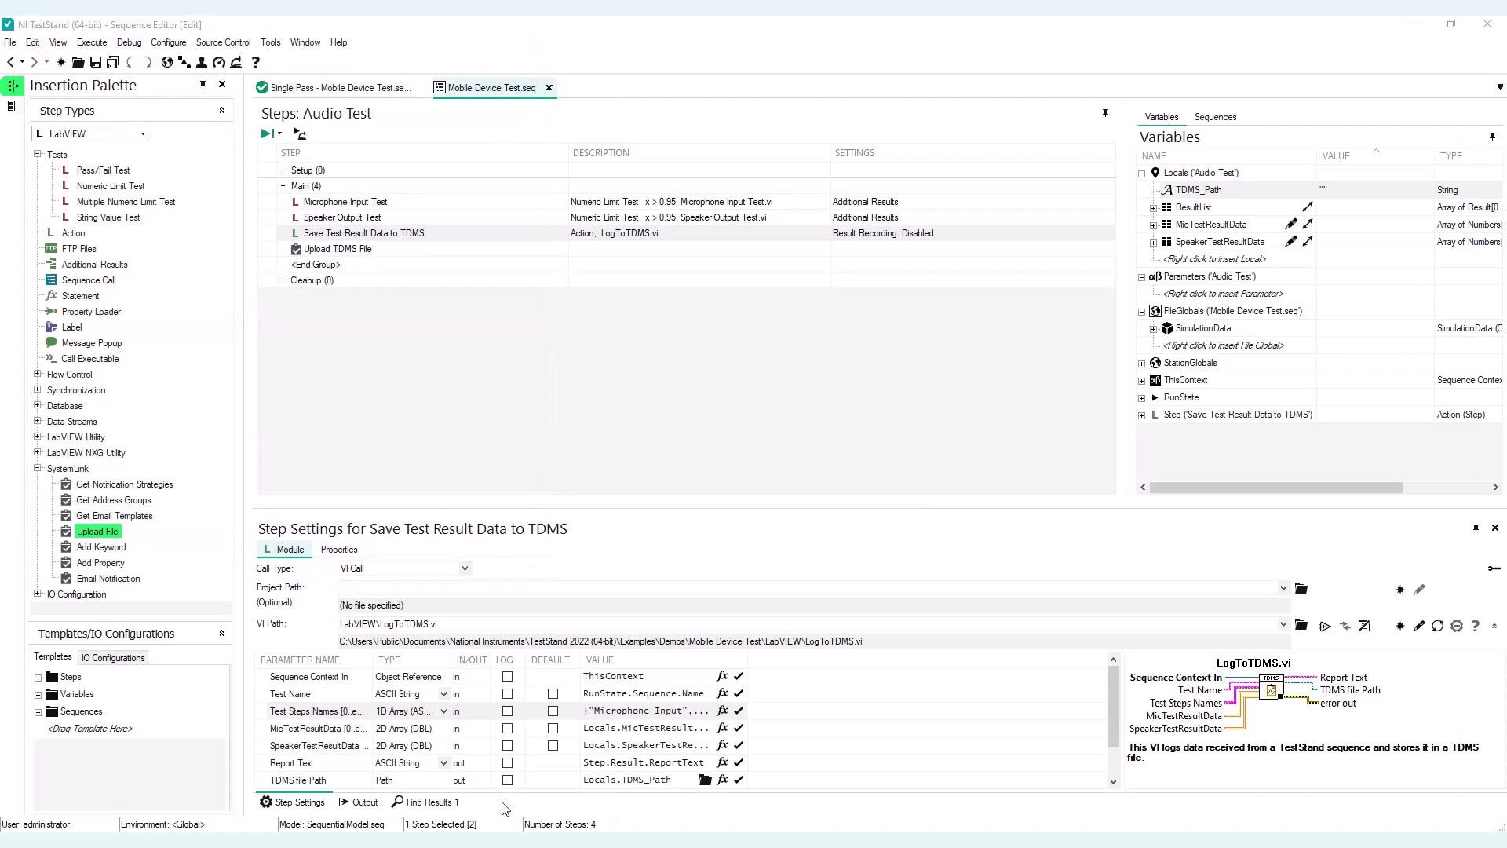
pyautogui.hotkey('alt', 'Tab')
pyautogui.hotkey('alt', 'Tab')
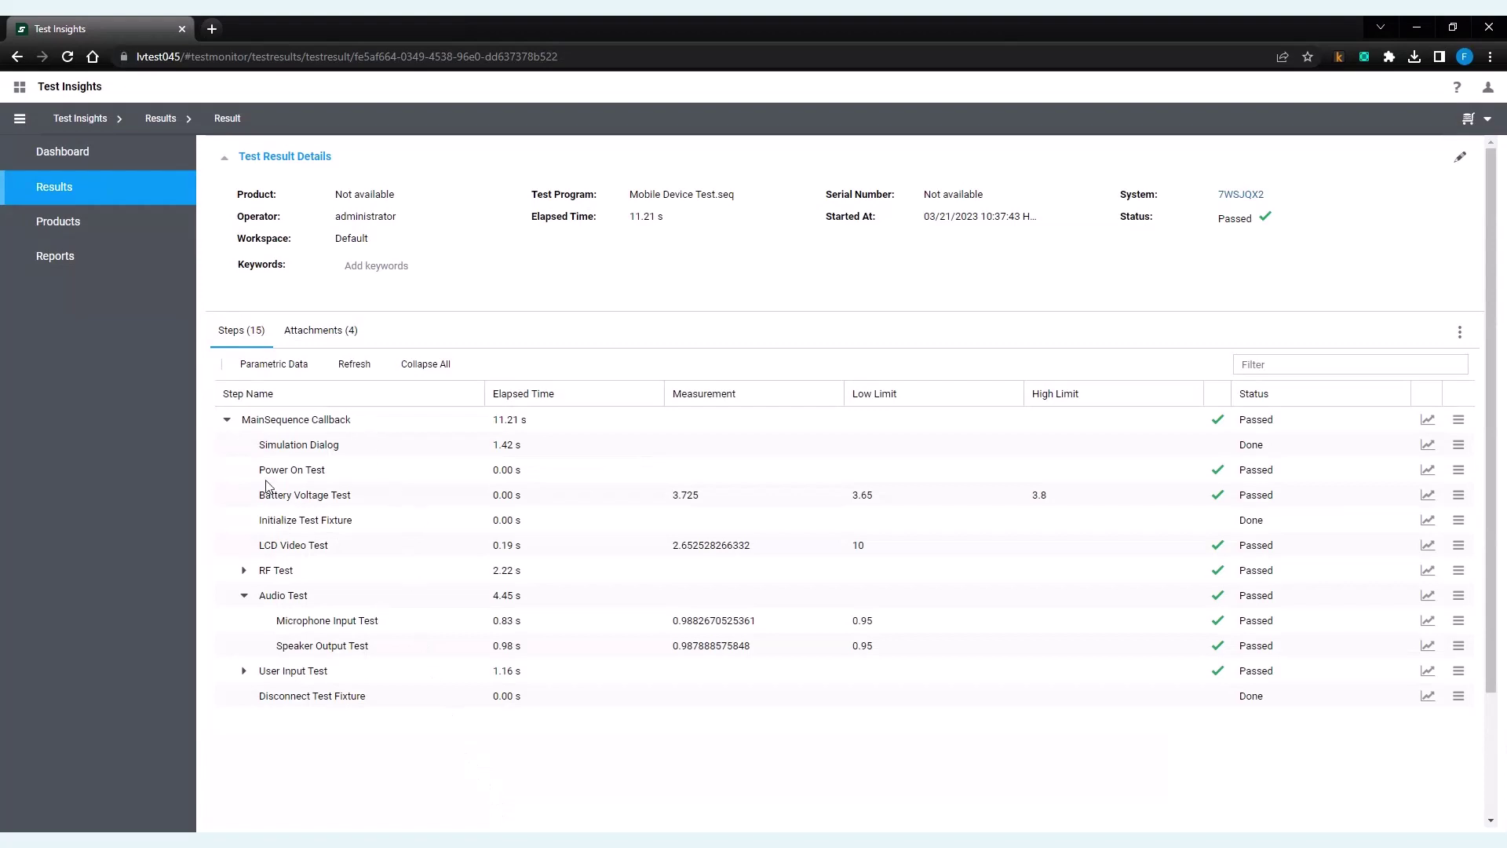
# Open the Test Result Data.tdms attachment and plot its Audio Test Microphone Input channel
pyautogui.click(330, 339)
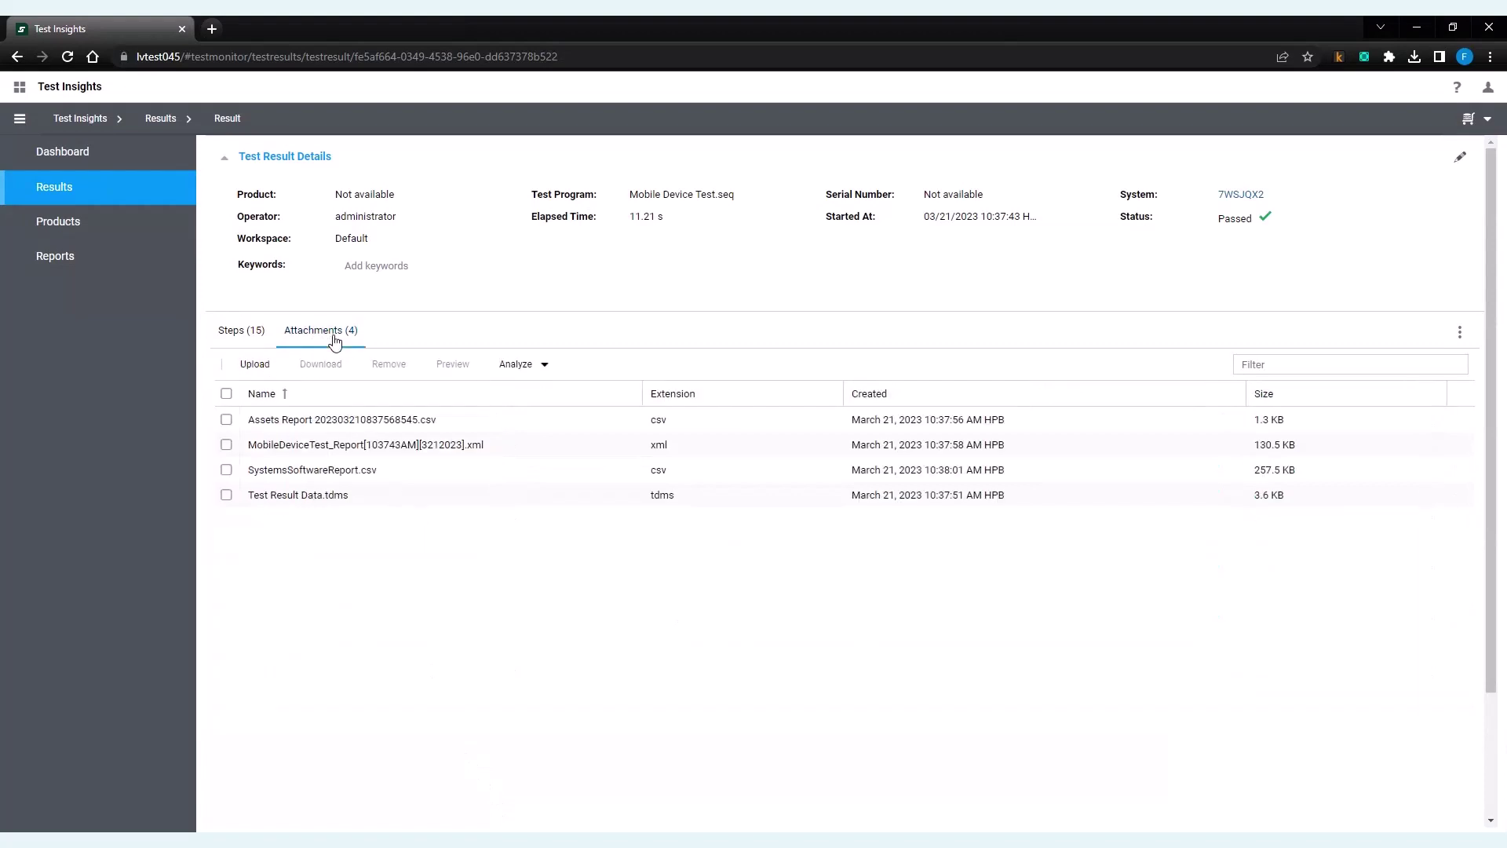
pyautogui.doubleClick(306, 501)
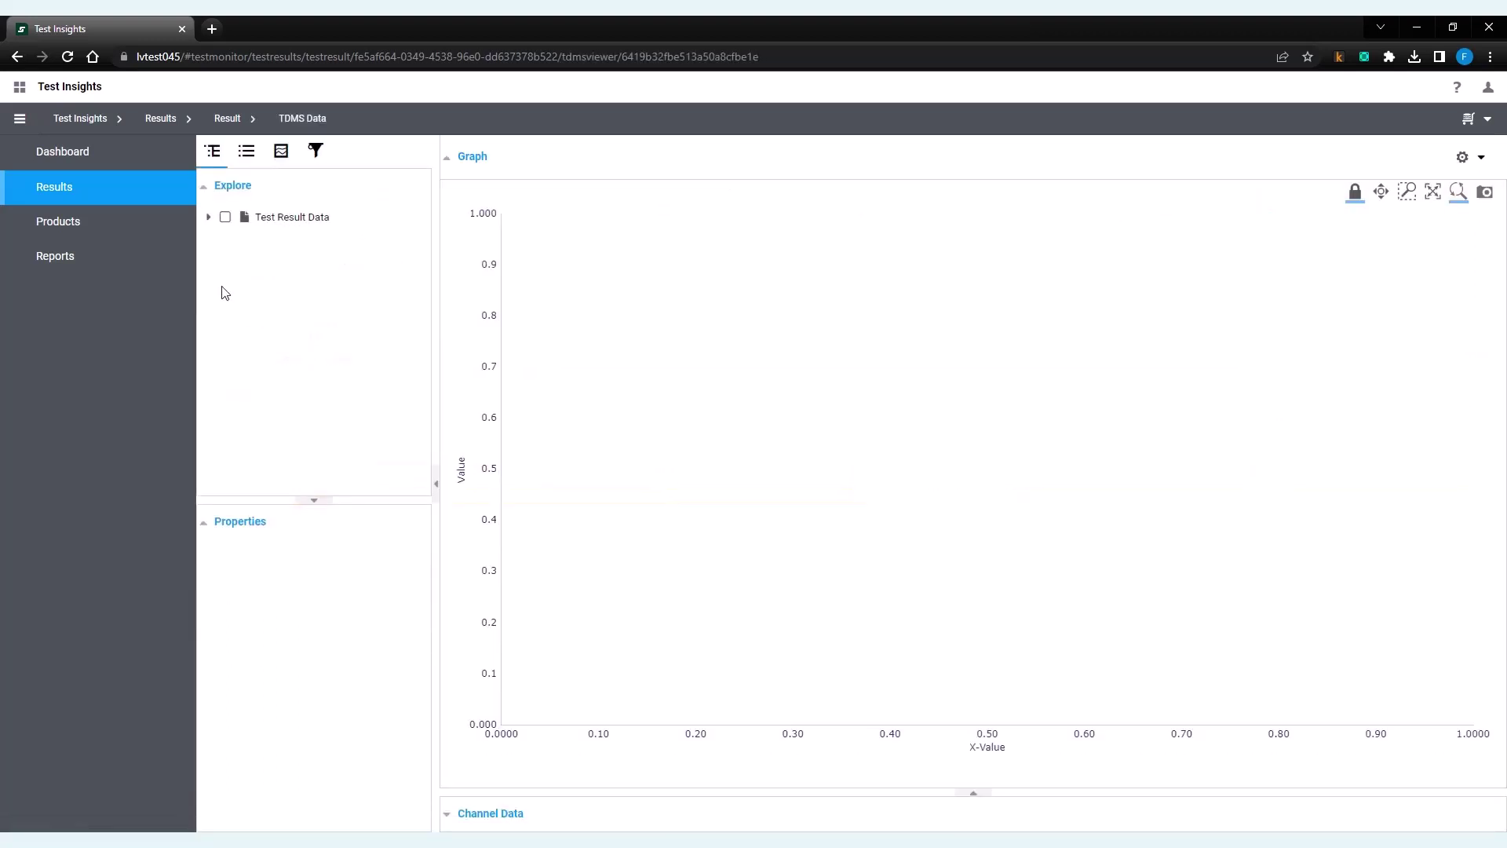
pyautogui.click(208, 219)
pyautogui.click(225, 243)
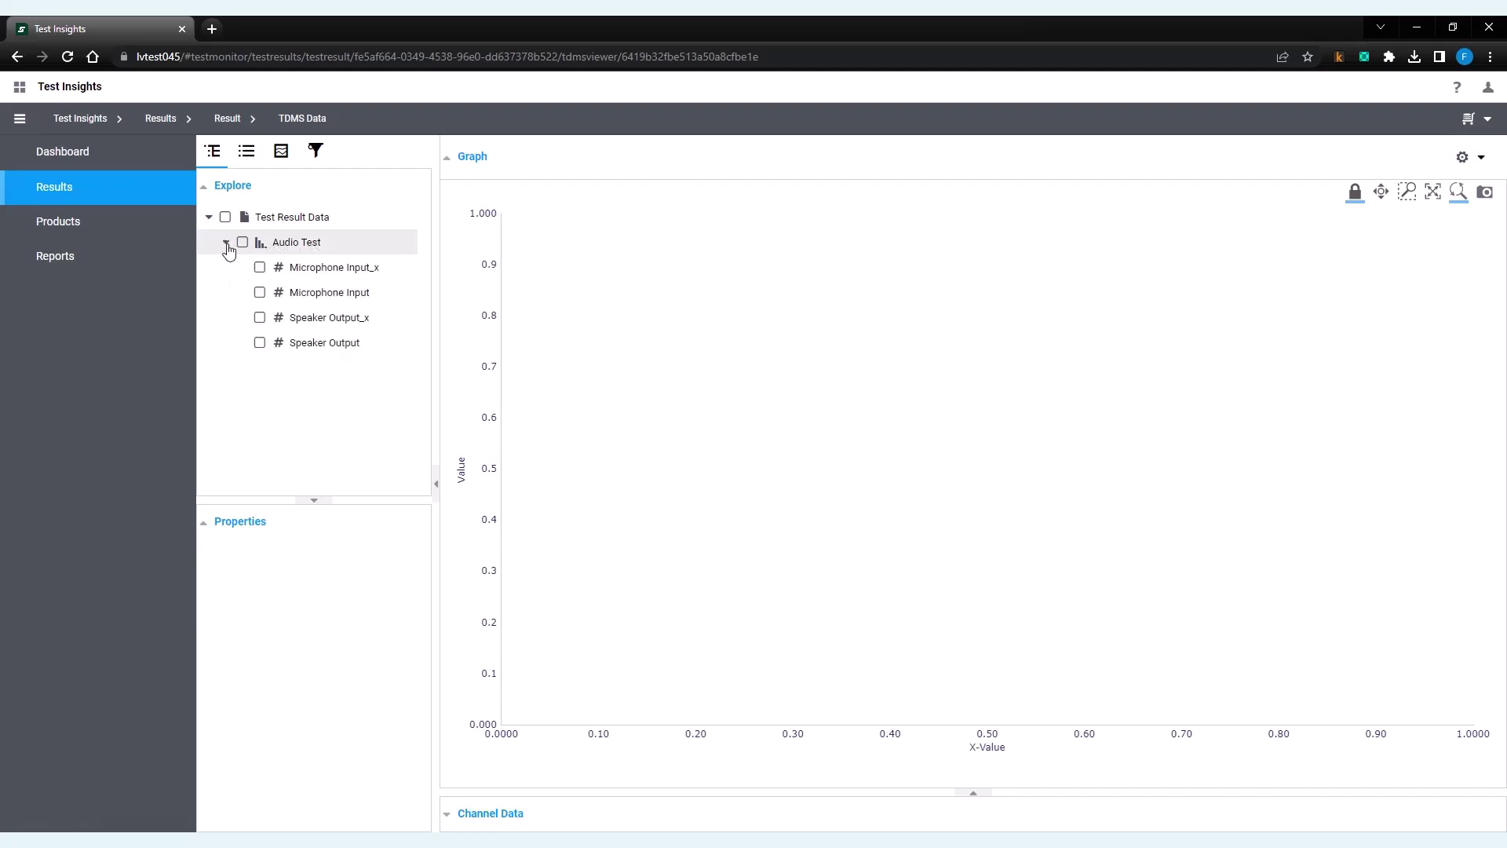
pyautogui.click(259, 293)
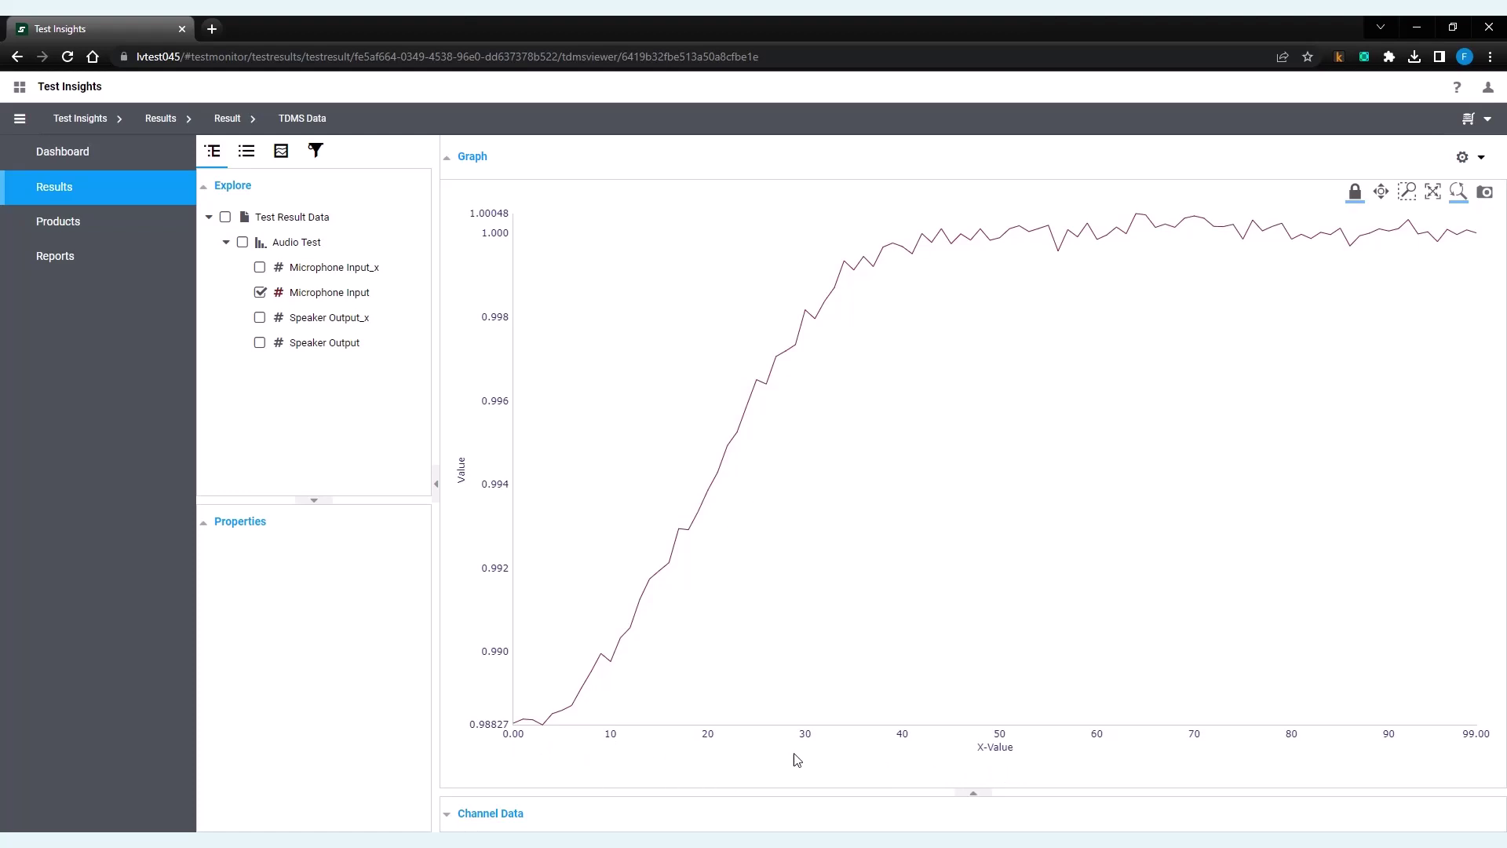
# Set the graph's X-channel to Test Result Data.Audio Test.Microphone Input_x, giving a 20–20000 axis
pyautogui.click(1475, 157)
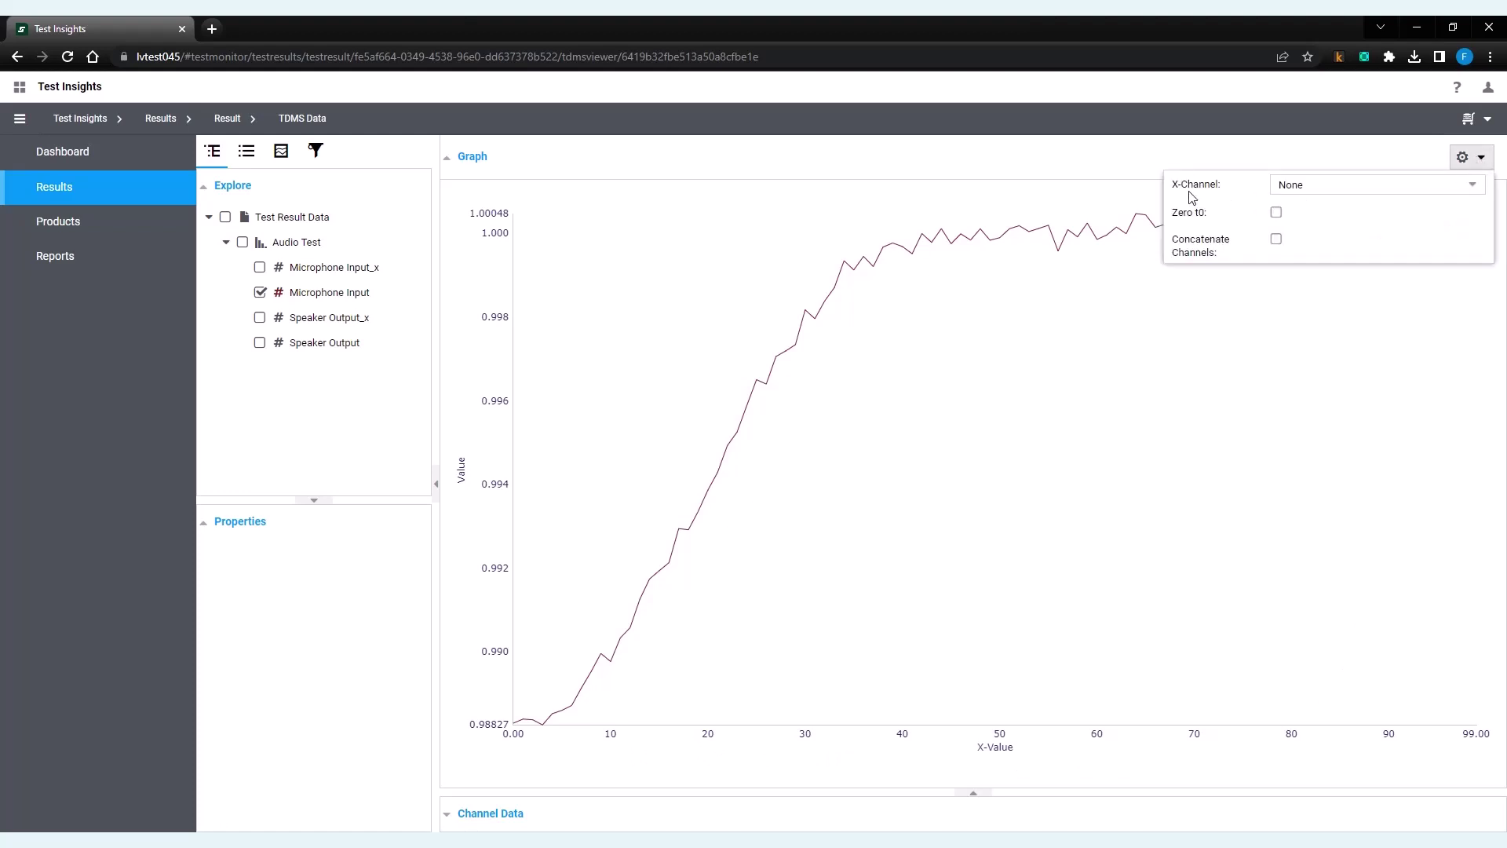
pyautogui.click(1474, 190)
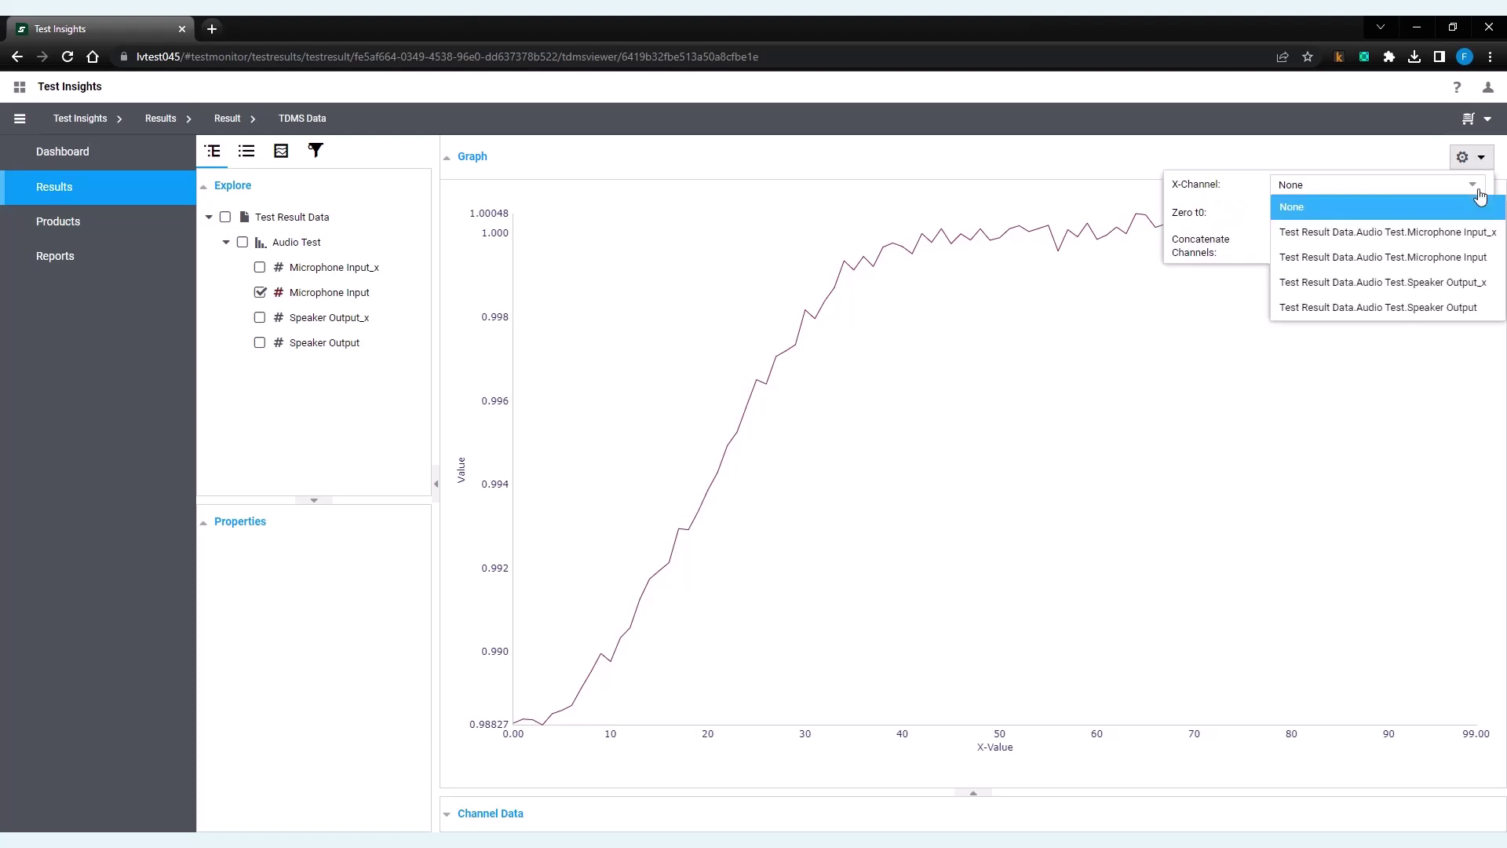
pyautogui.click(1449, 233)
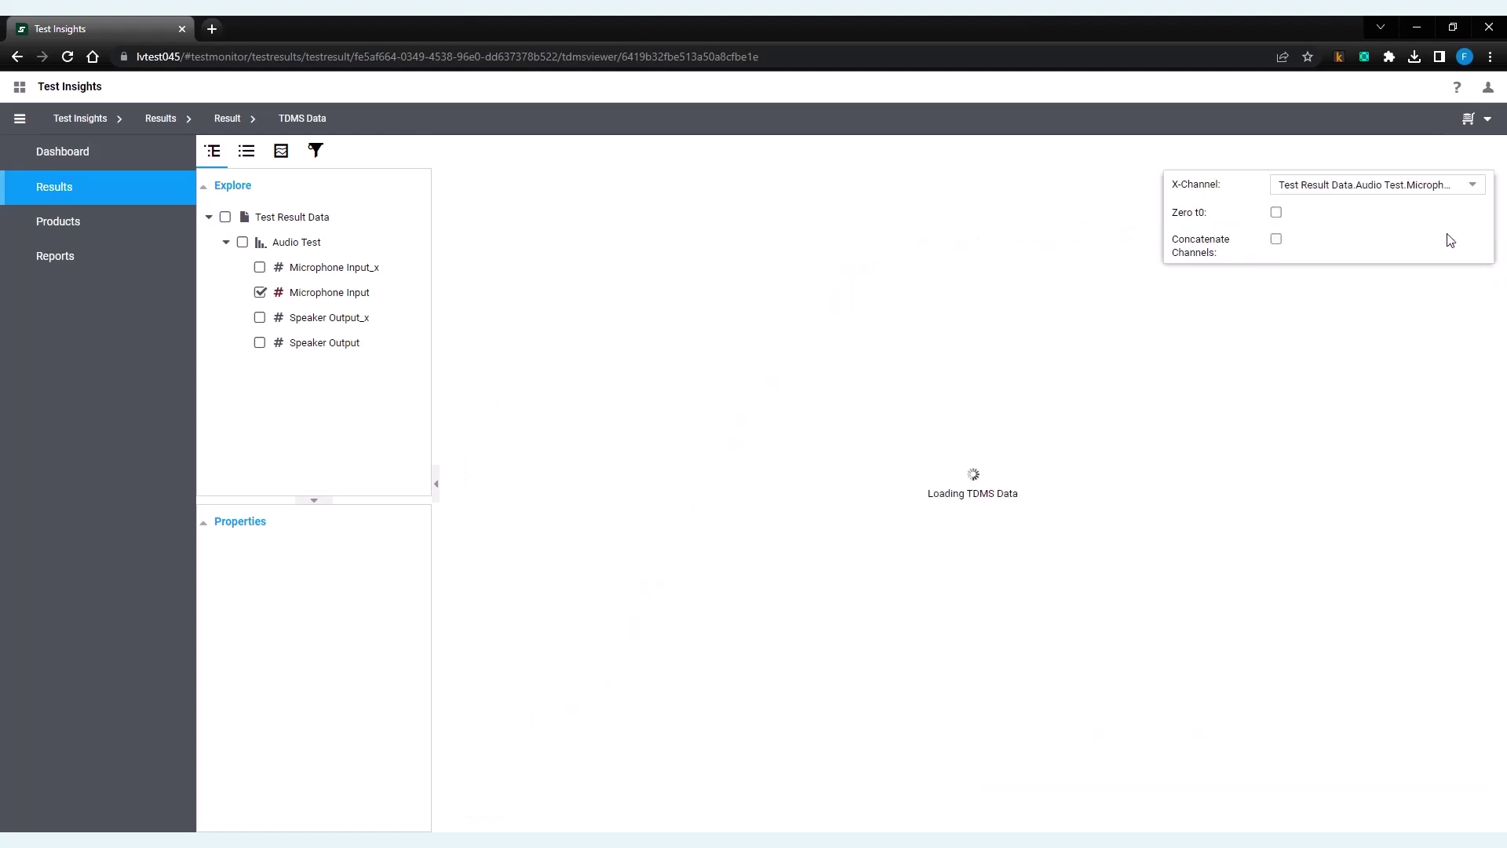
pyautogui.click(1362, 384)
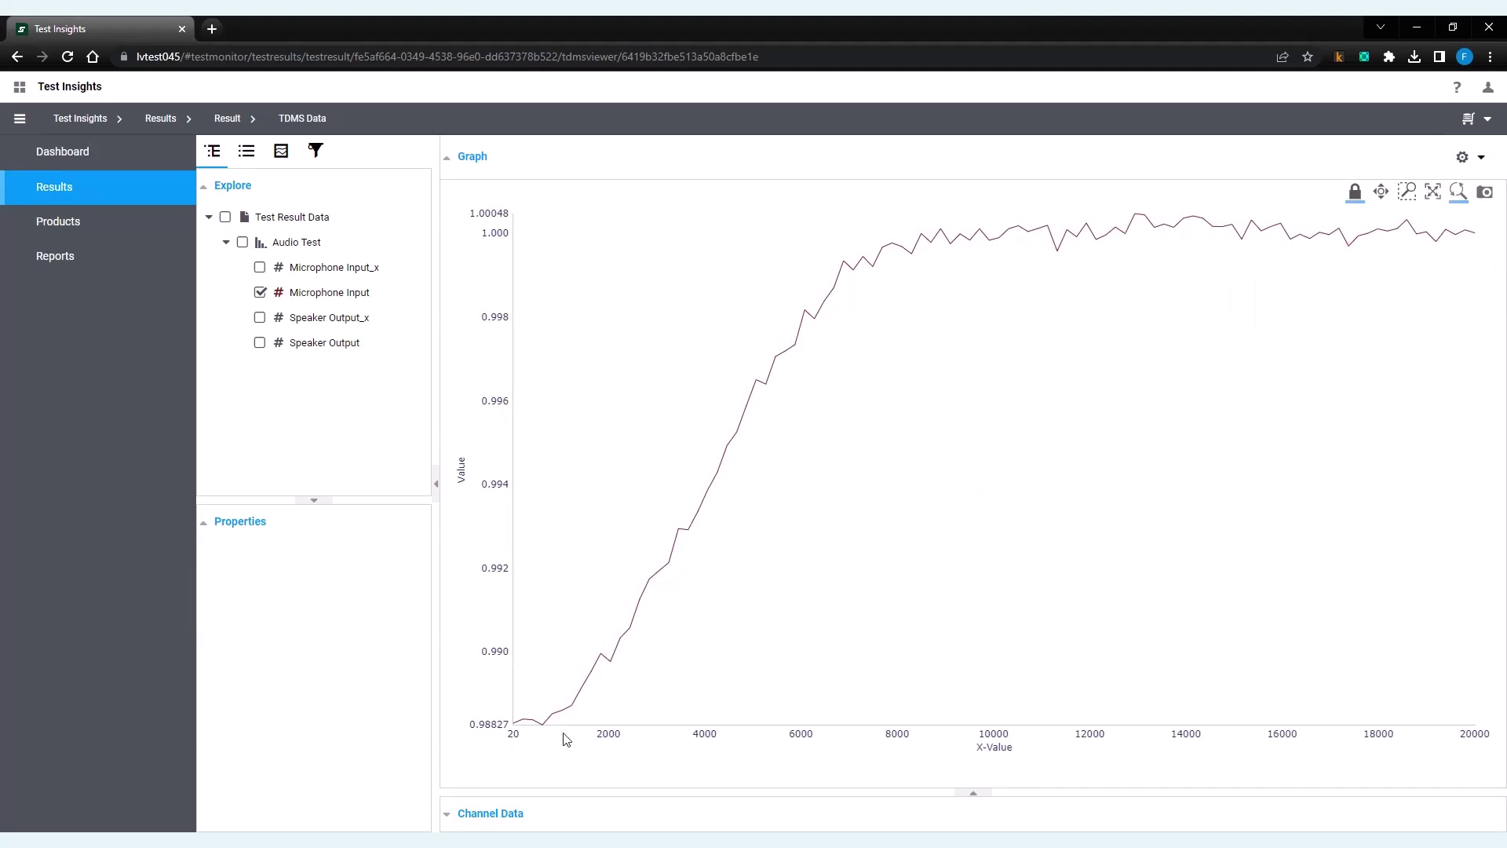
pyautogui.hotkey('alt', 'Tab')
pyautogui.hotkey('alt', 'Tab')
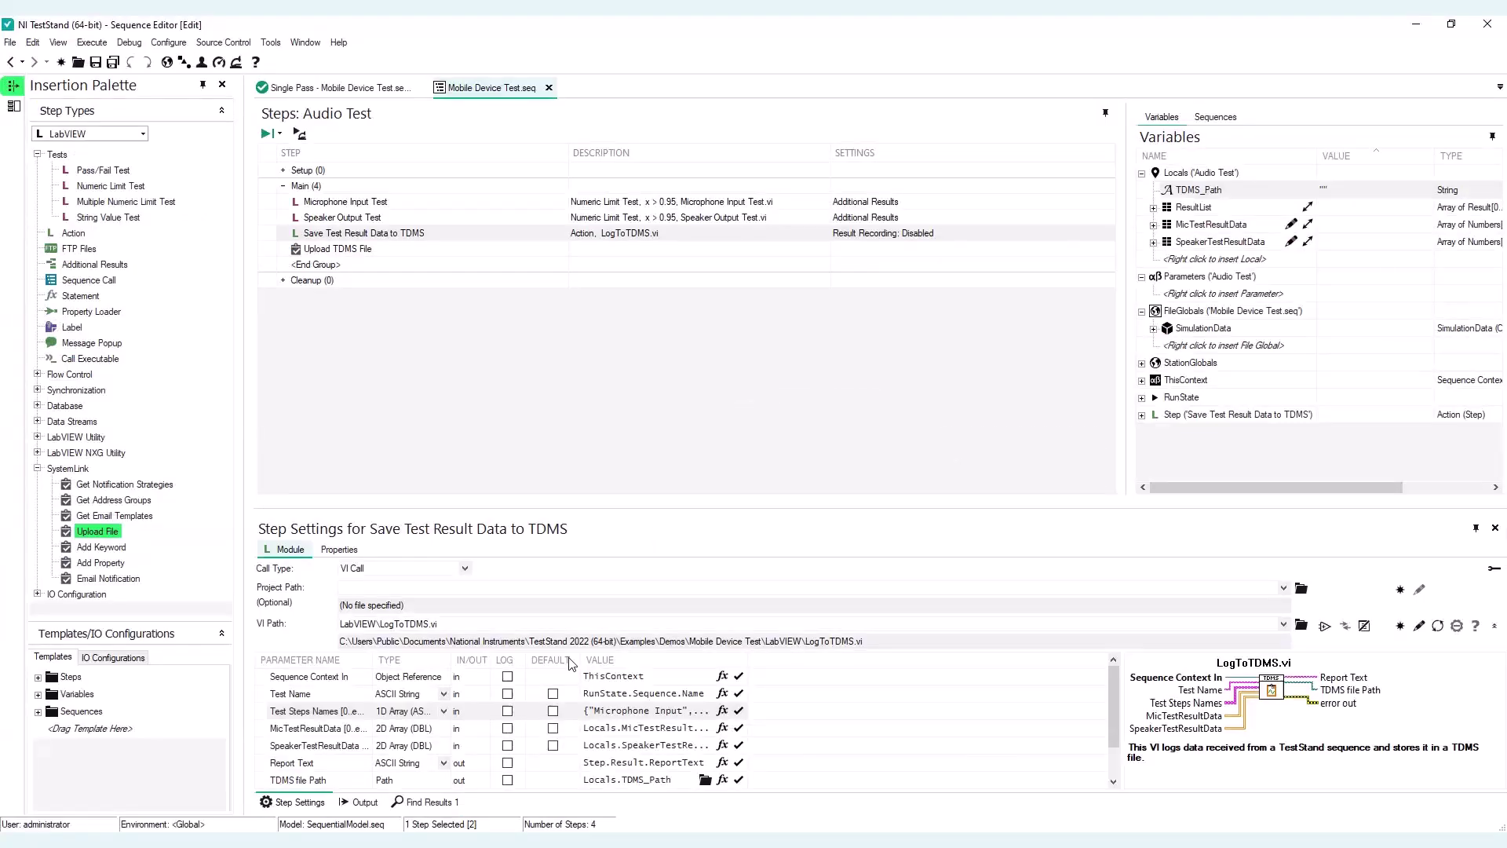
# Scroll the Single Pass report to its Frequency Response graph spanning 20 to 20000
pyautogui.click(358, 88)
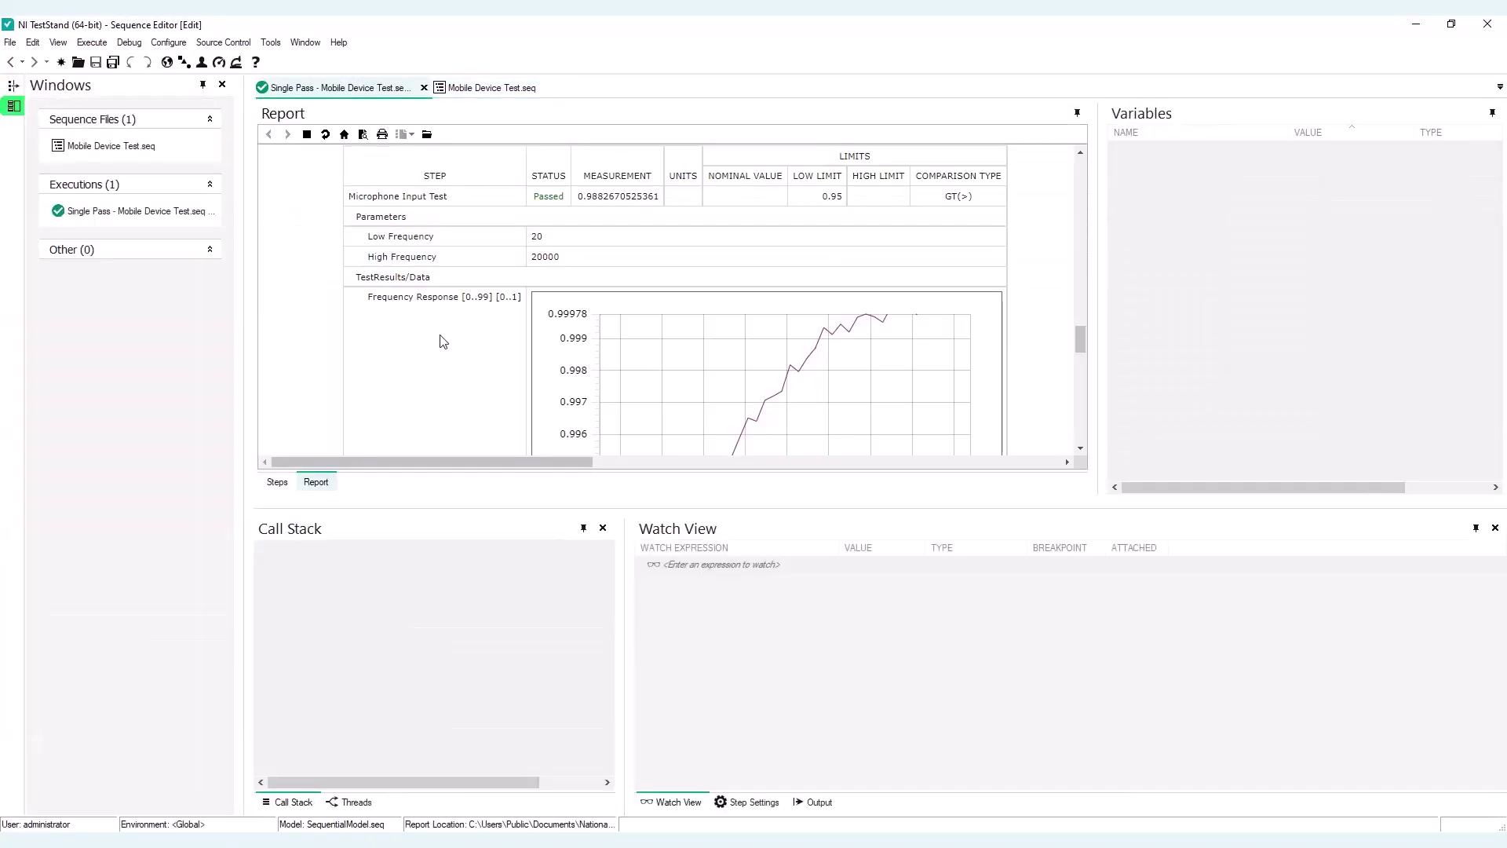
pyautogui.scroll(-2, 444, 341)
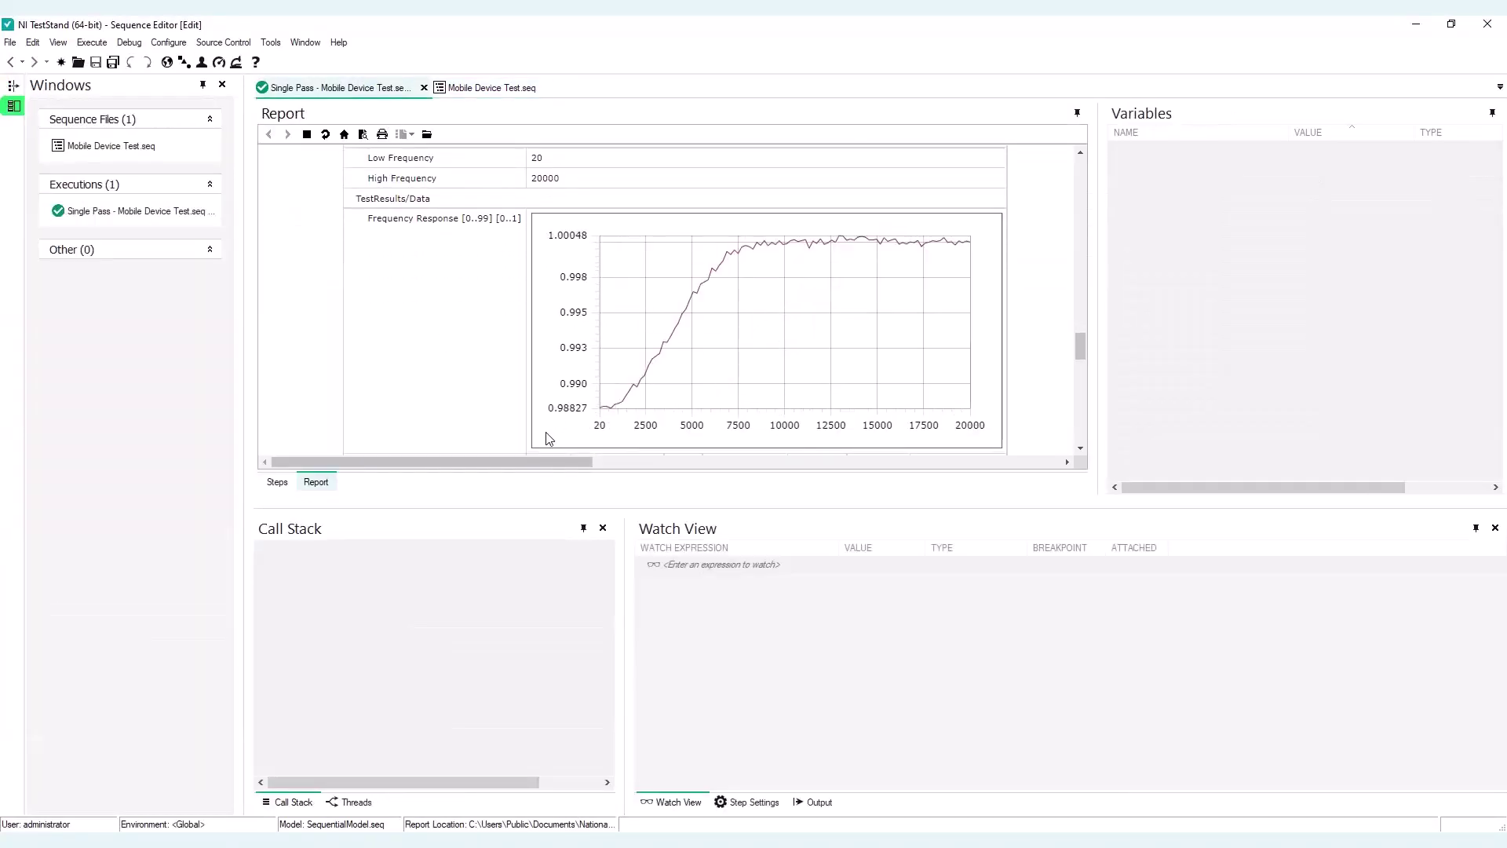